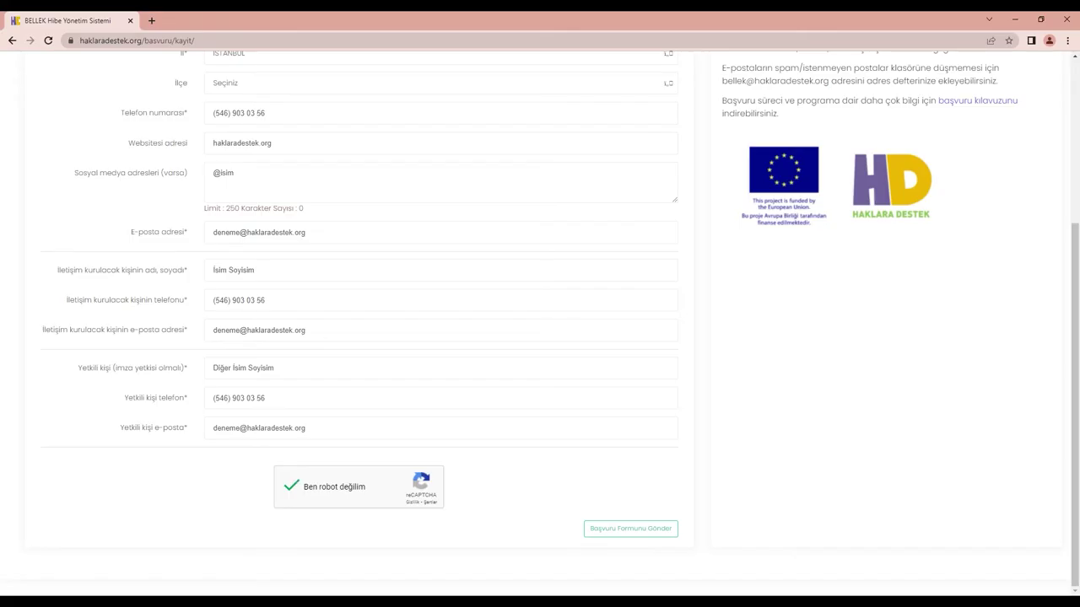
- Submit the registration form, then set and repeat the account password to confirm the account
click(631, 530)
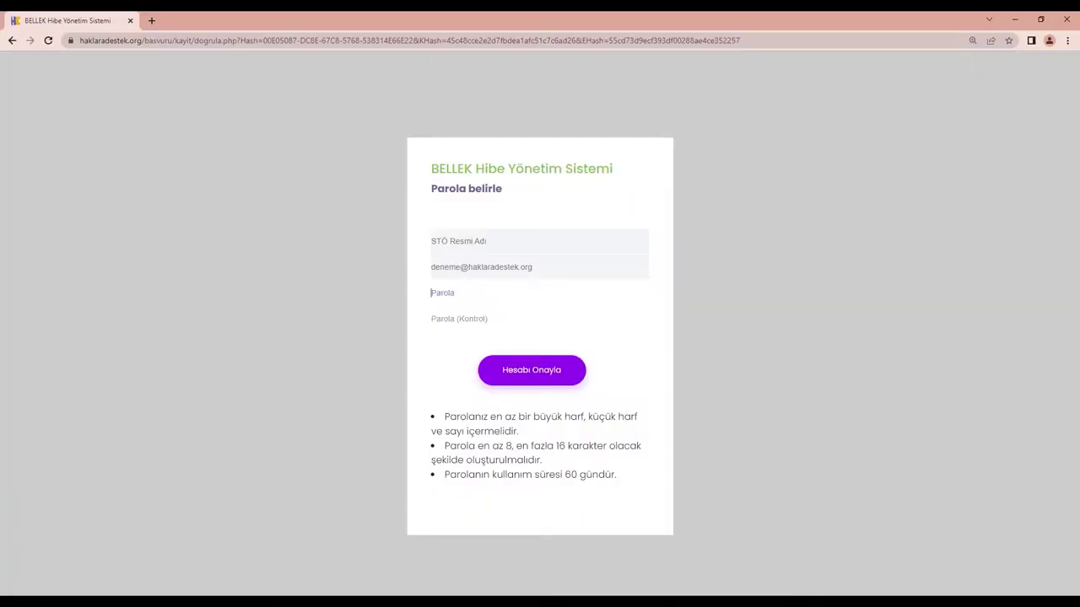
text(•)
text(•)
click(547, 379)
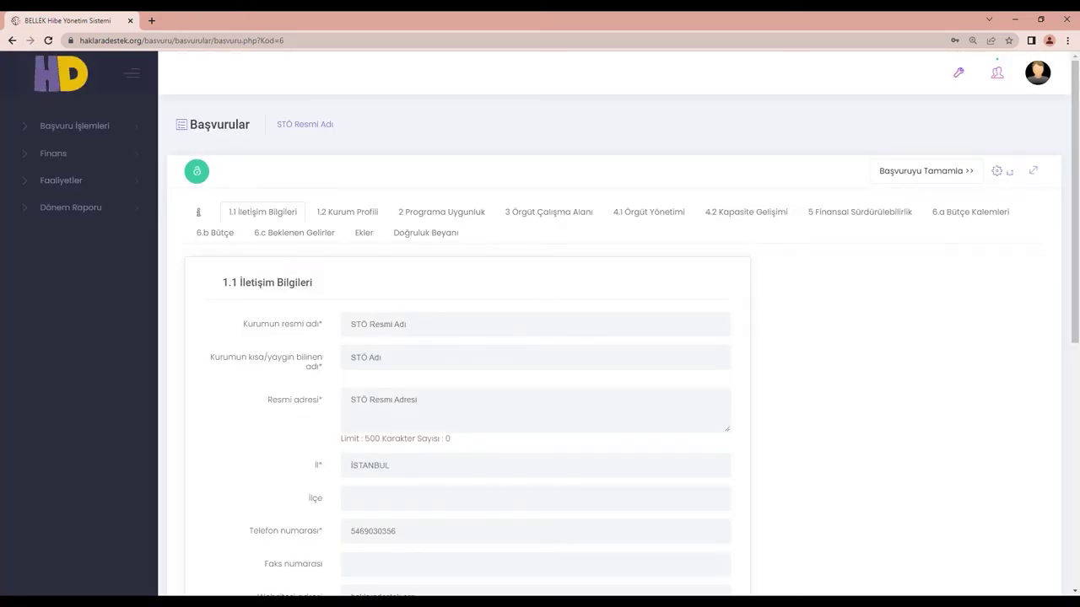
- Review the organisation's registered details in section 1.1 İletişim Bilgileri of the application
scroll(614, 338, down, 2)
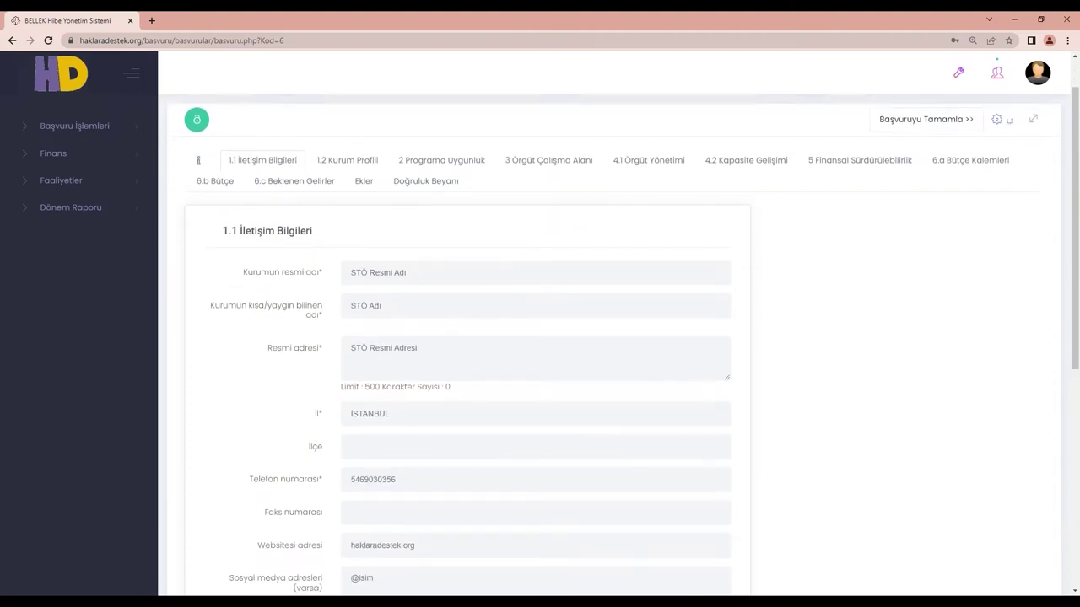
scroll(614, 338, down, 2)
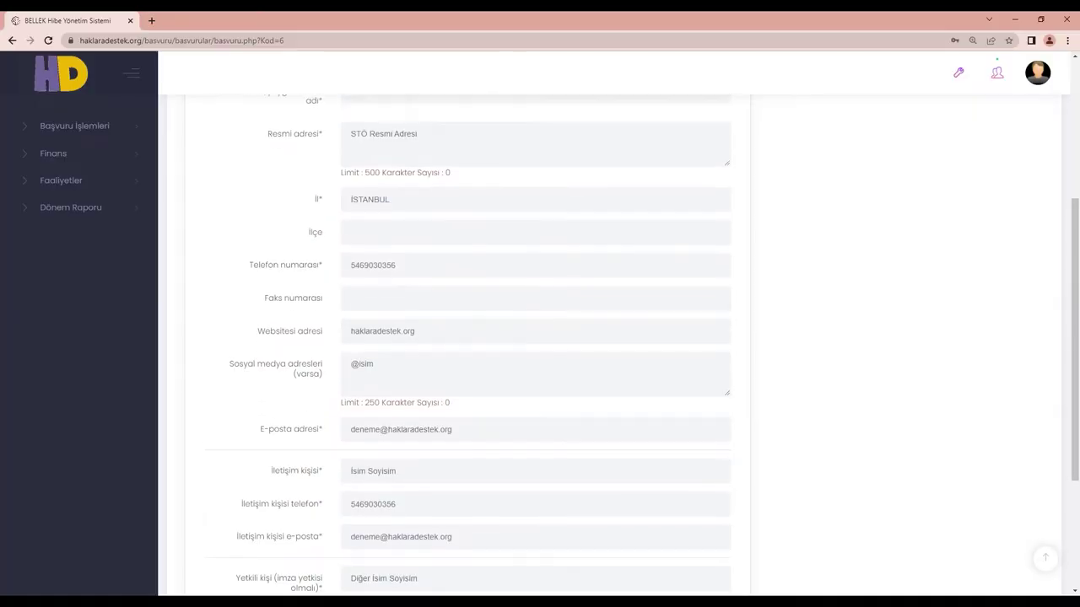
scroll(540, 338, up, 2)
scroll(540, 337, up, 4)
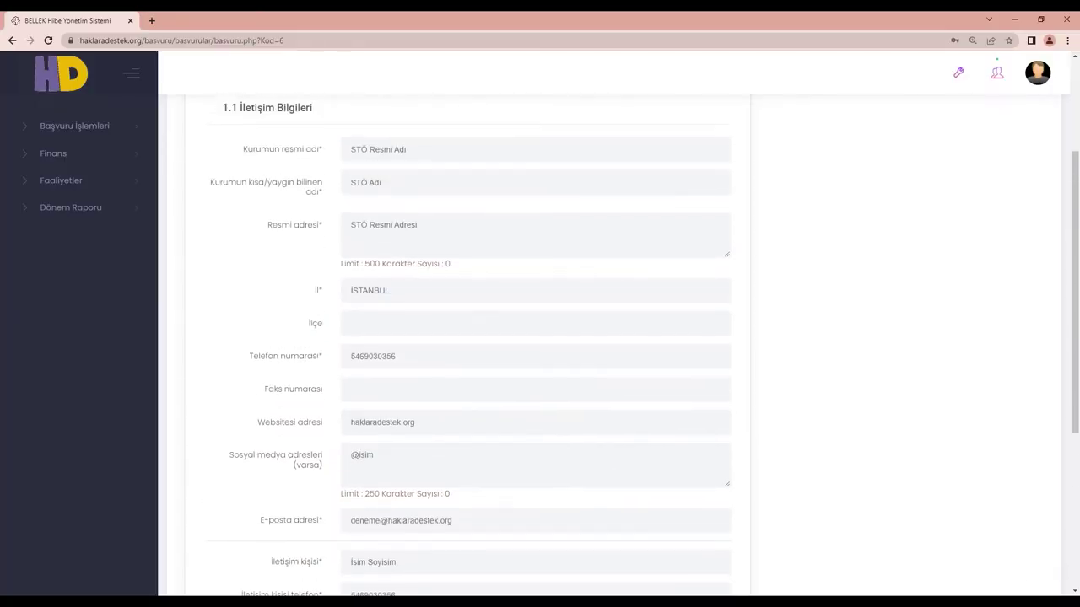
scroll(539, 338, up, 1)
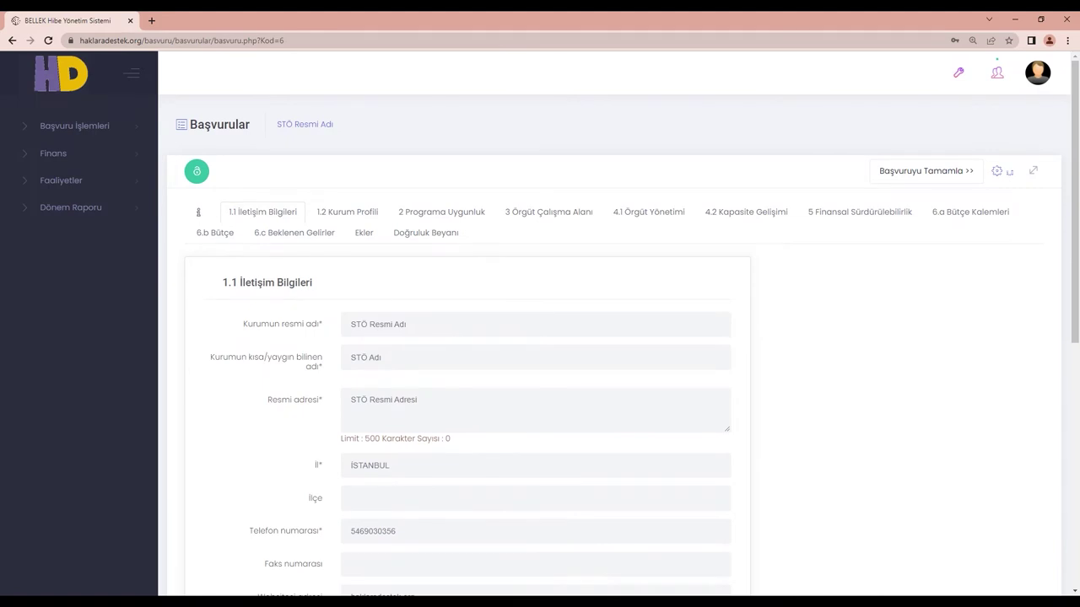
- Look through the remaining application sections in order, from 1.2 Kurum Profili to Doğruluk Beyanı
click(356, 216)
click(443, 218)
click(547, 221)
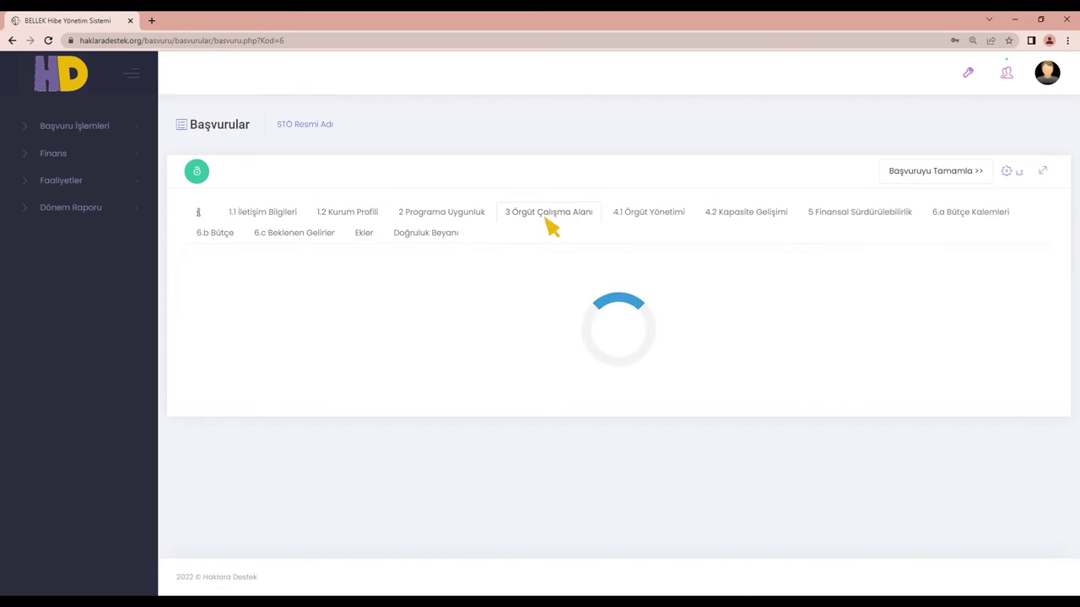
click(639, 221)
click(747, 221)
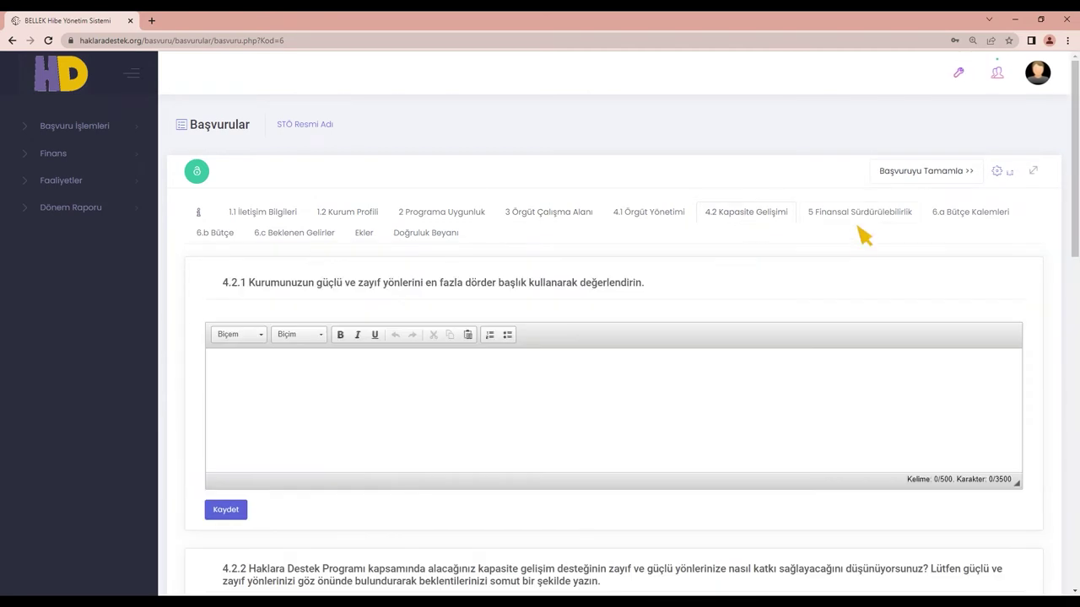
click(868, 221)
click(976, 221)
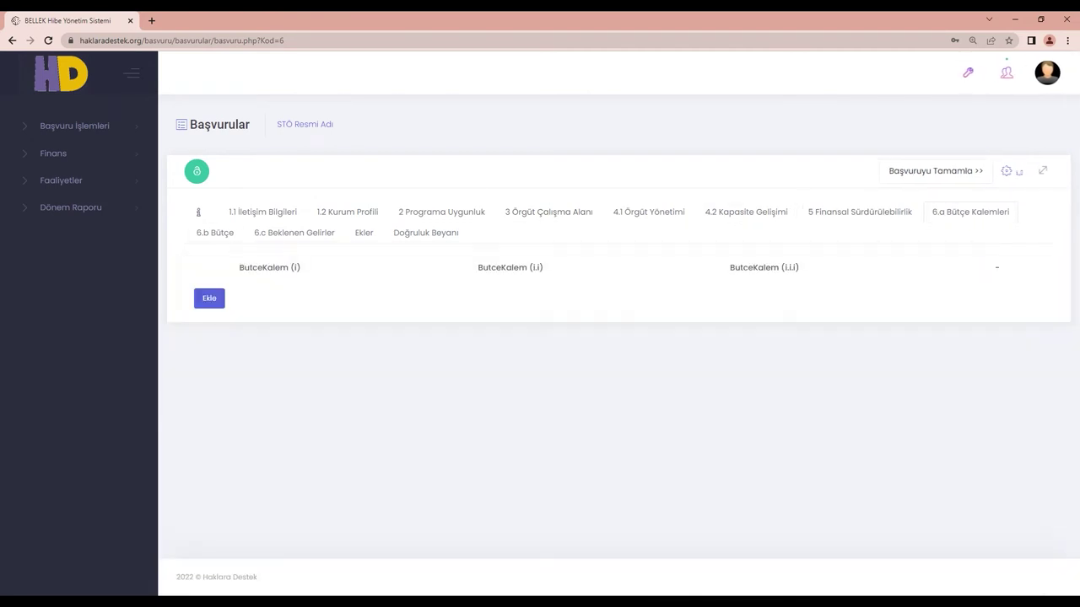
click(216, 234)
click(295, 236)
click(364, 236)
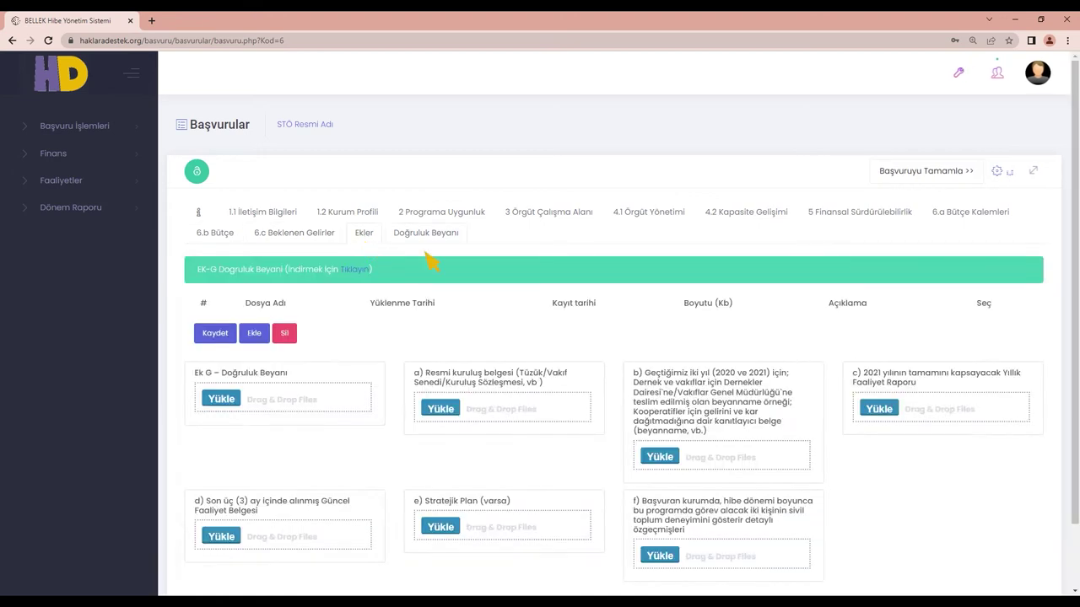
click(434, 237)
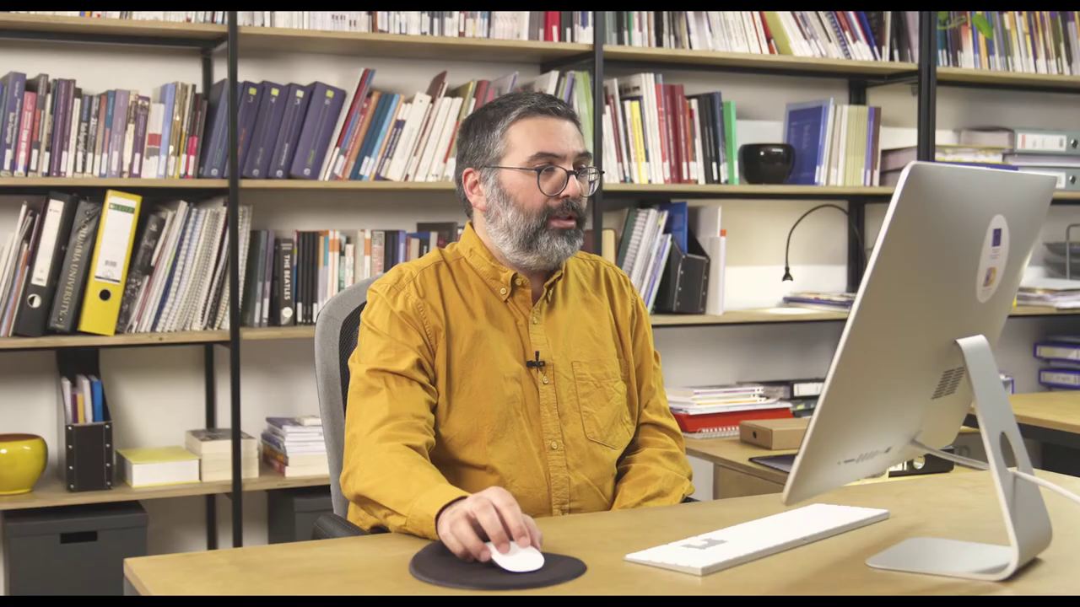
- Enter "Bir test içeriği" as the answer to question 2.1 and switch to section 3 Örgüt Çalışma Alanı without saving
text(il)
text( test içeriği)
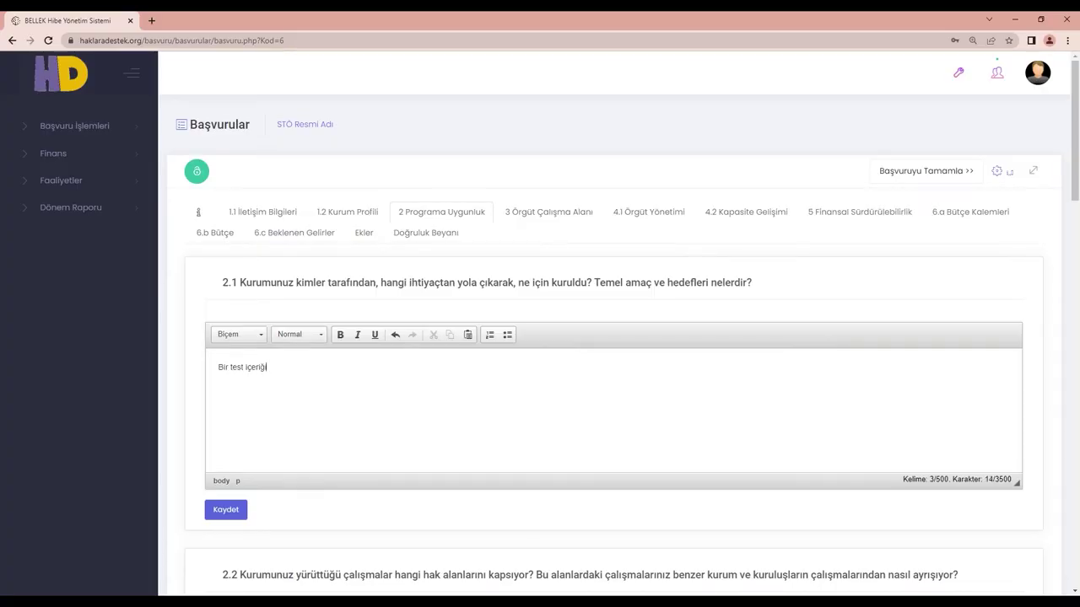
click(564, 218)
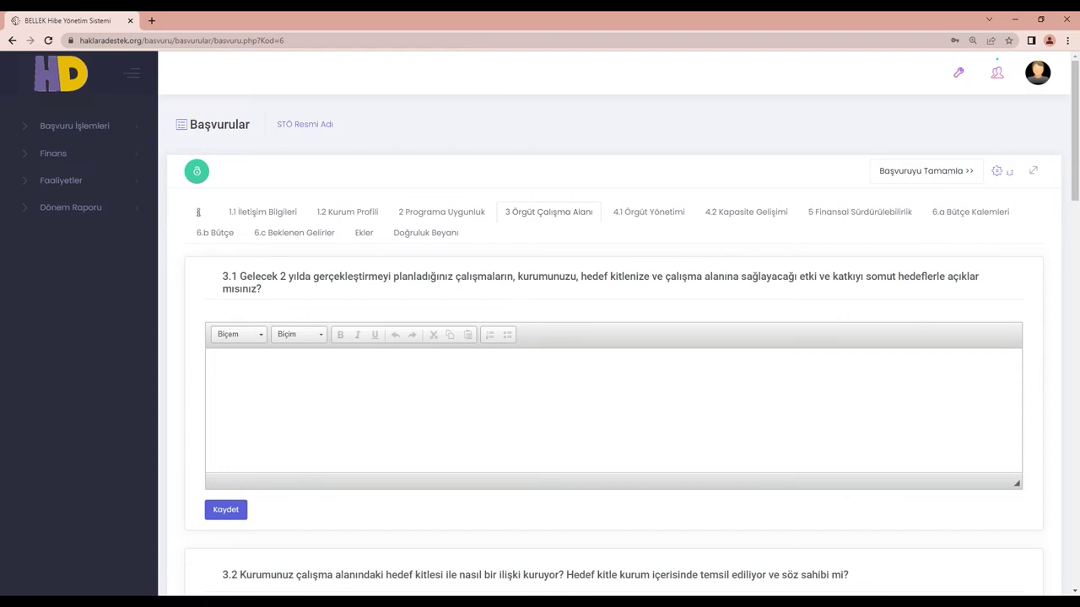
- Return to section 2 Programa Uygunluk and restore the autosaved answer to question 2.1
click(453, 221)
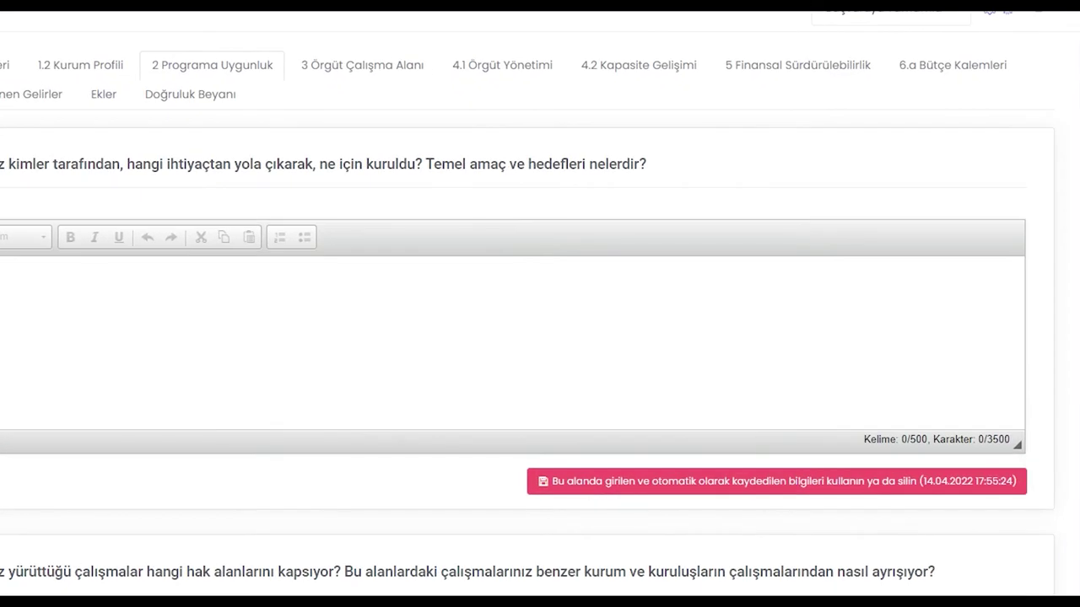
click(774, 487)
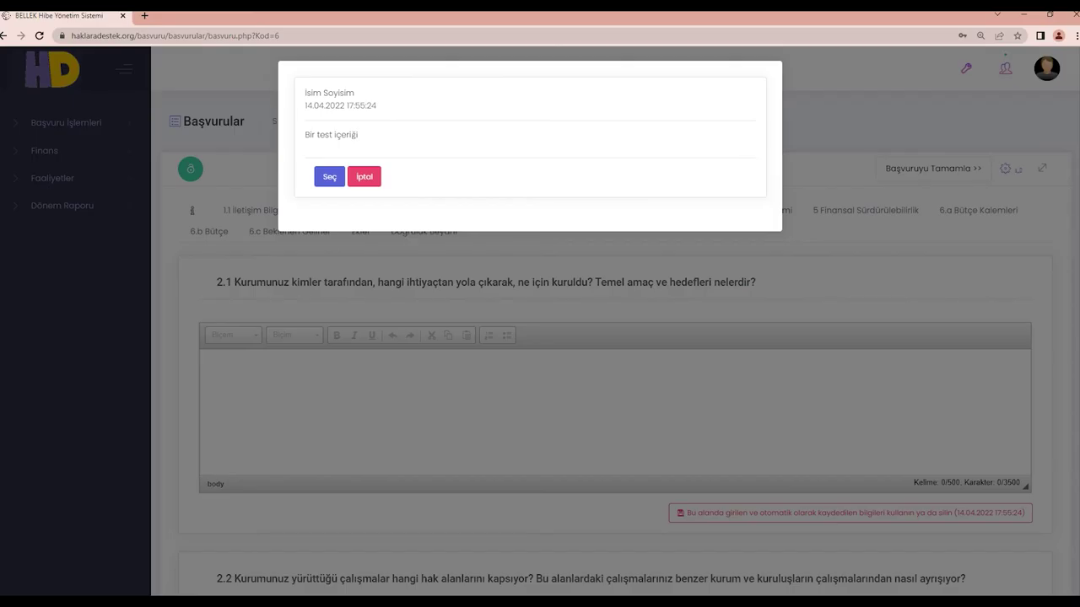
click(330, 178)
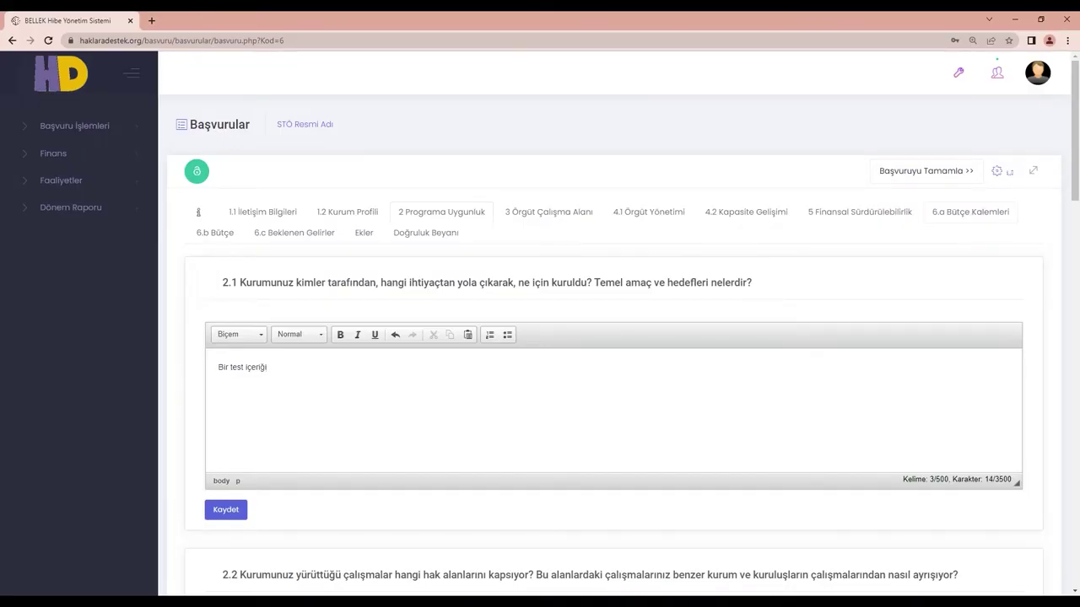
- Open section 6.a Bütçe Kalemleri and examine the main budget categories offered for a new item
click(971, 219)
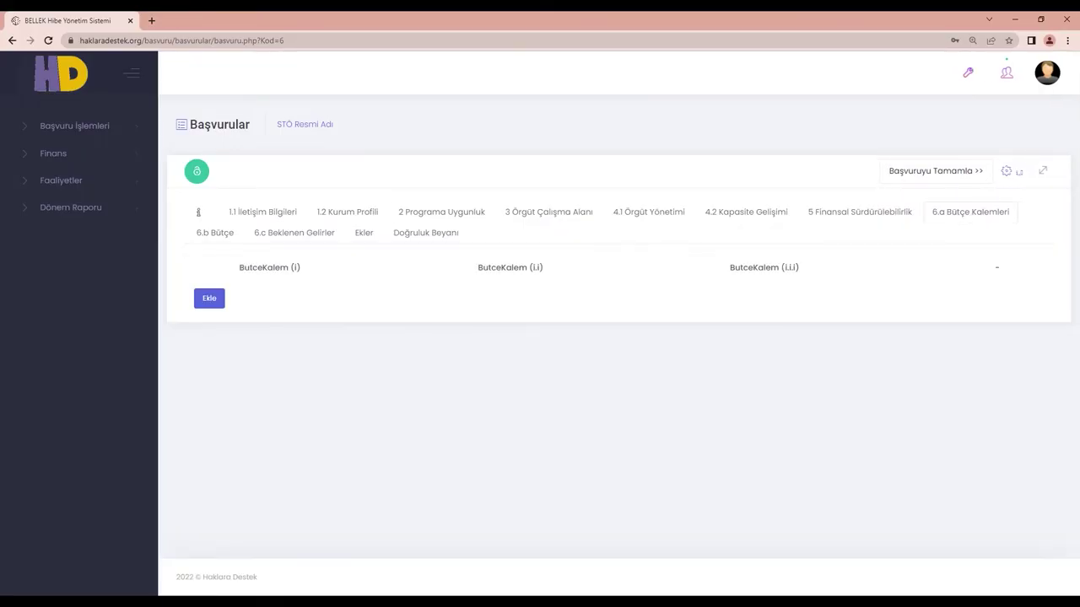
click(214, 236)
click(210, 299)
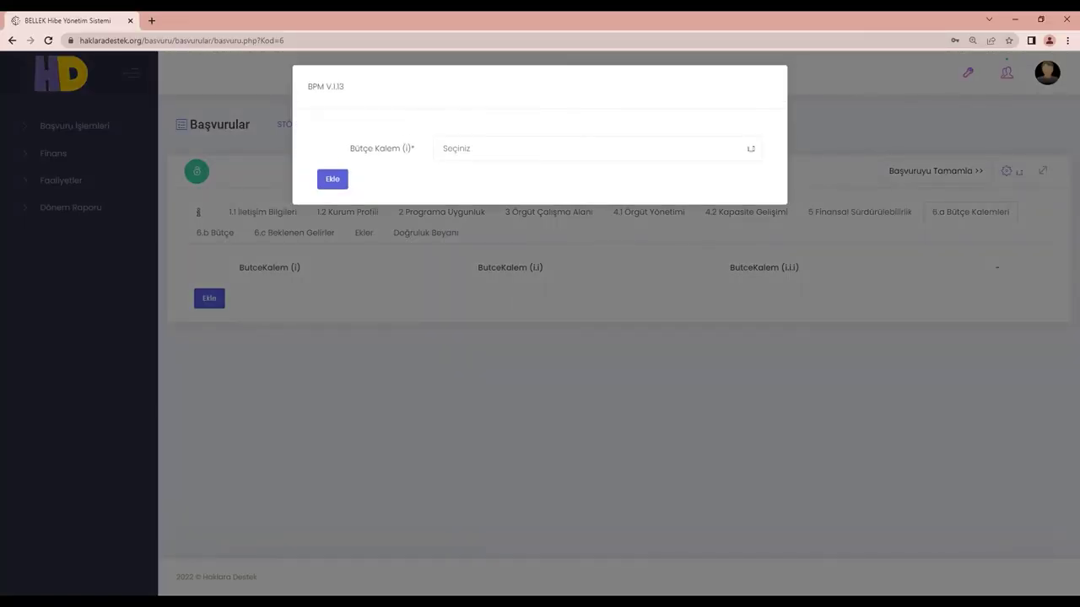
click(473, 155)
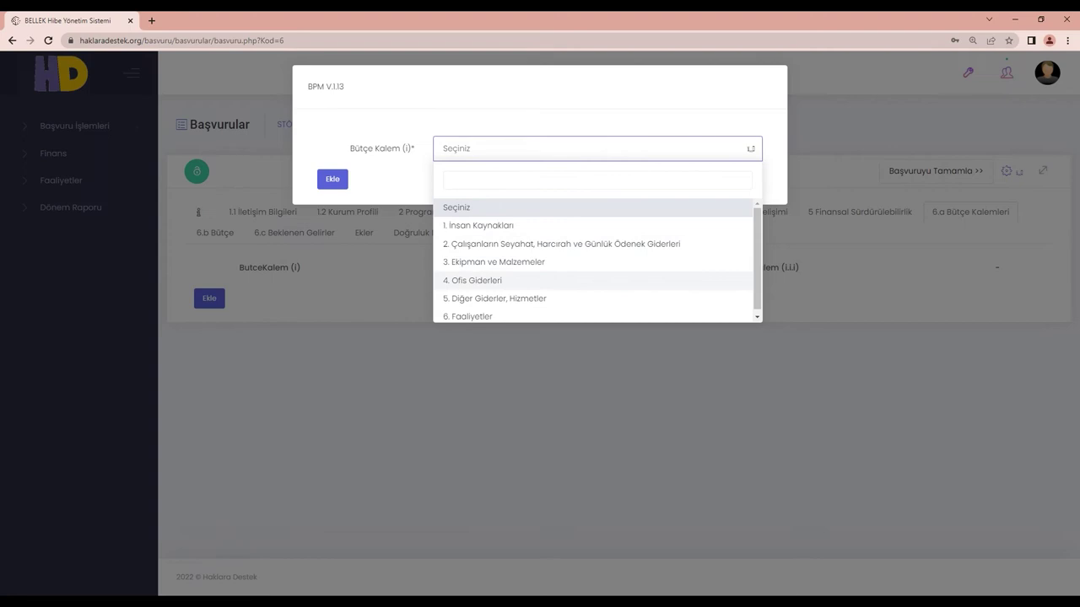
key(Down)
key(Down)
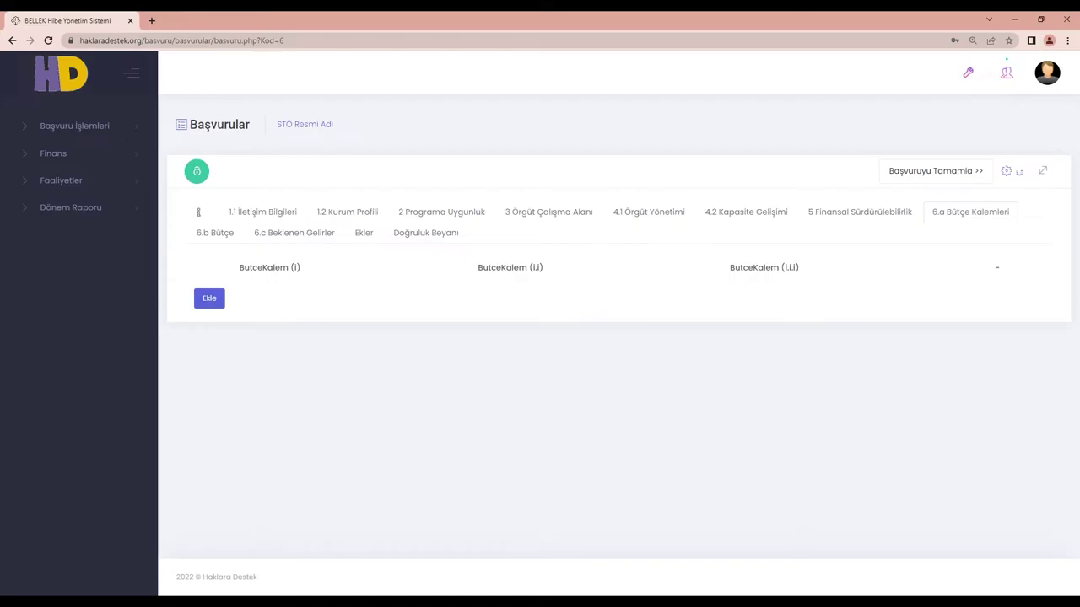
- Add a budget item under 1. İnsan Kaynakları with the second-level entry "1. İsim Soyisim" and save it
click(215, 302)
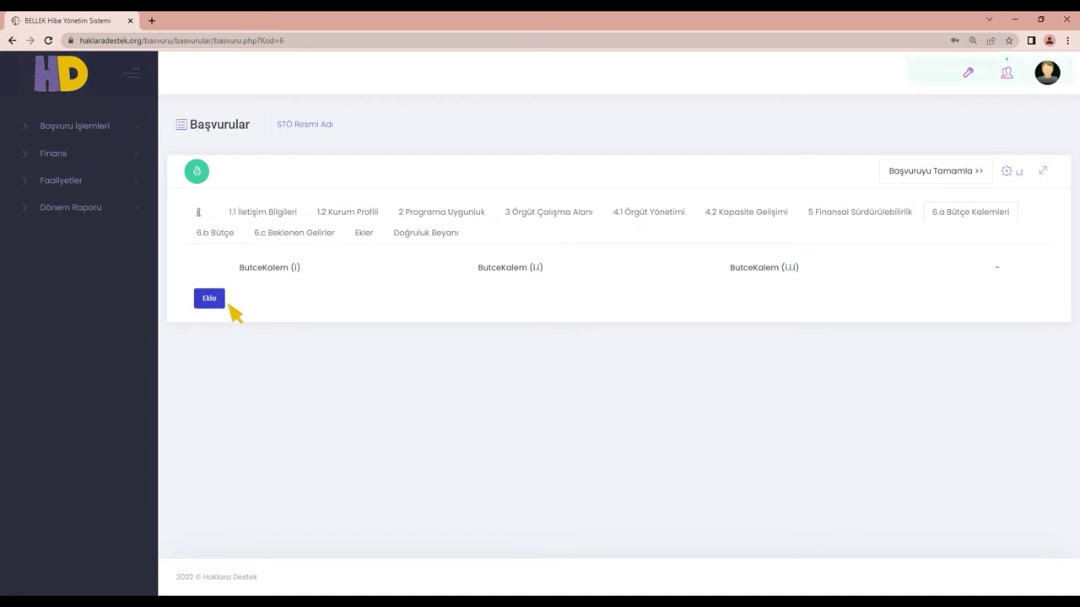
click(474, 150)
click(472, 224)
click(334, 181)
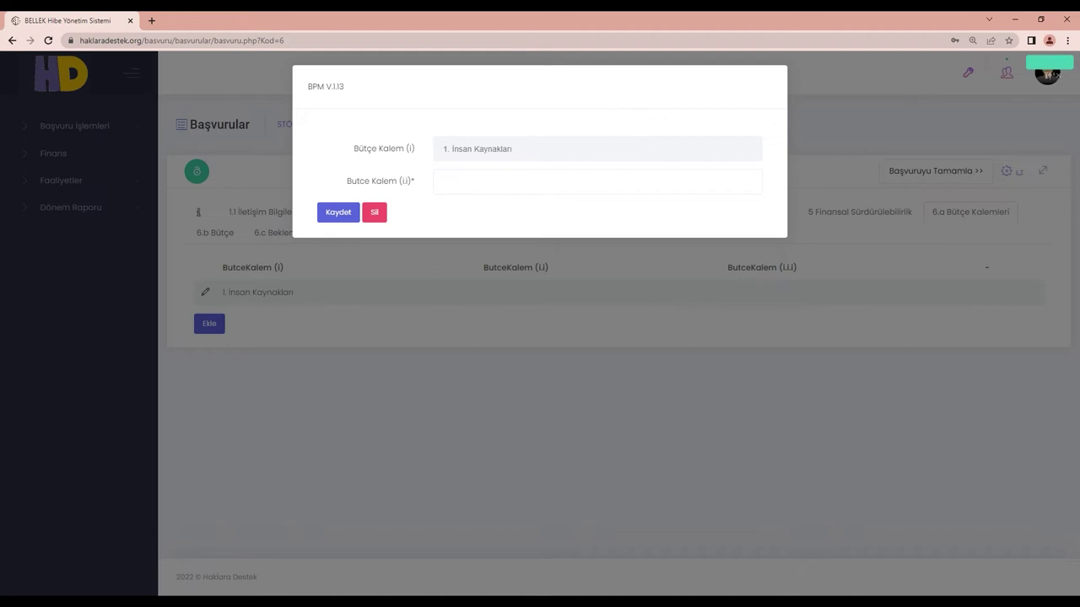
click(460, 188)
text(1. İsim Soyisim)
click(338, 212)
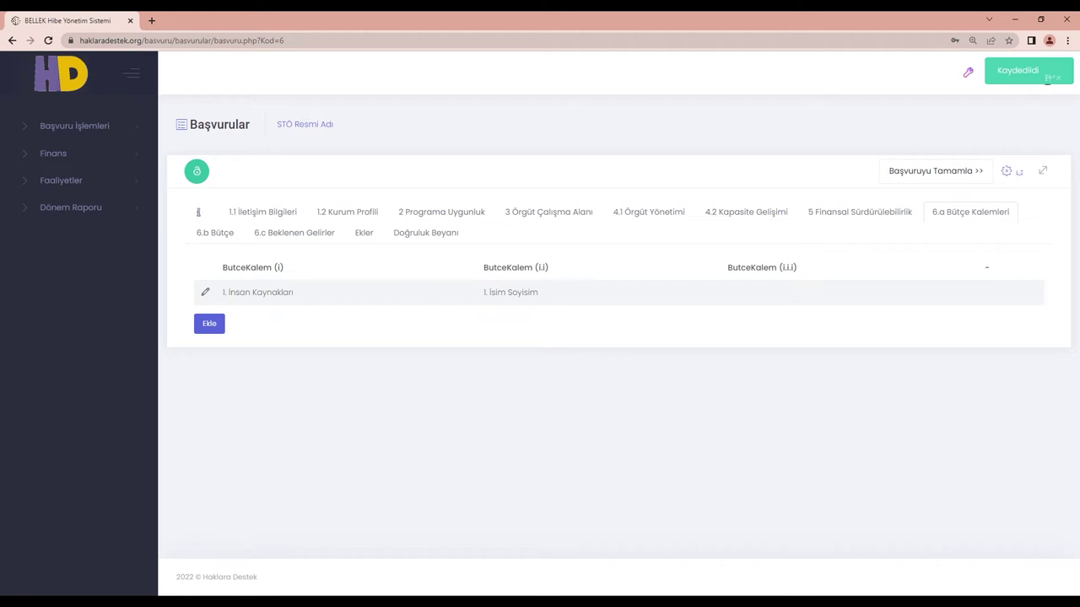
- Add a budget item under 4. Ofis Giderleri with 4. Posta / Kargo as its second-level category and save it
click(214, 326)
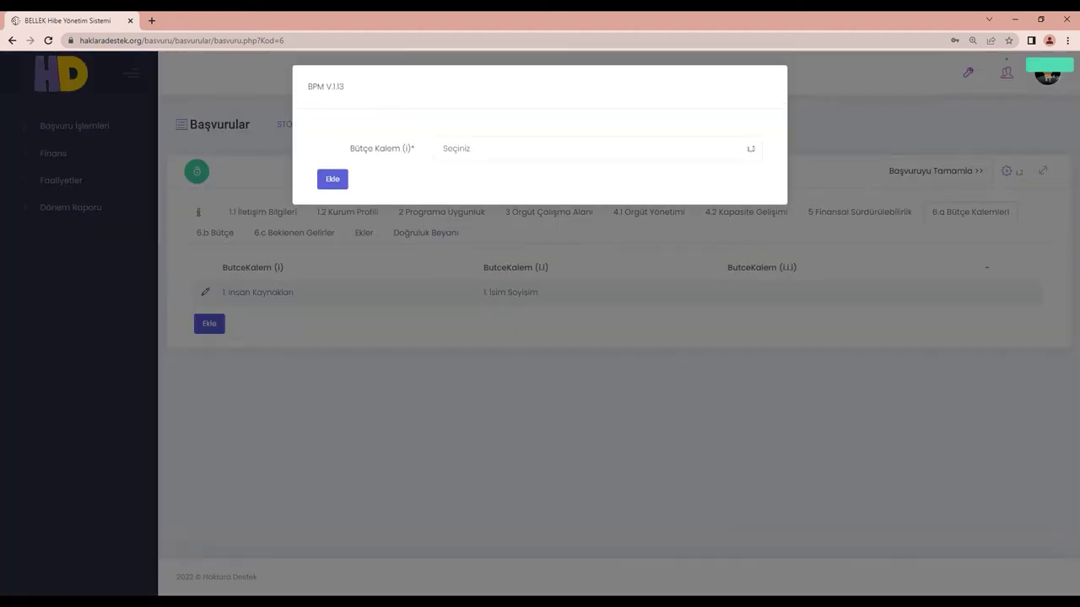
click(465, 152)
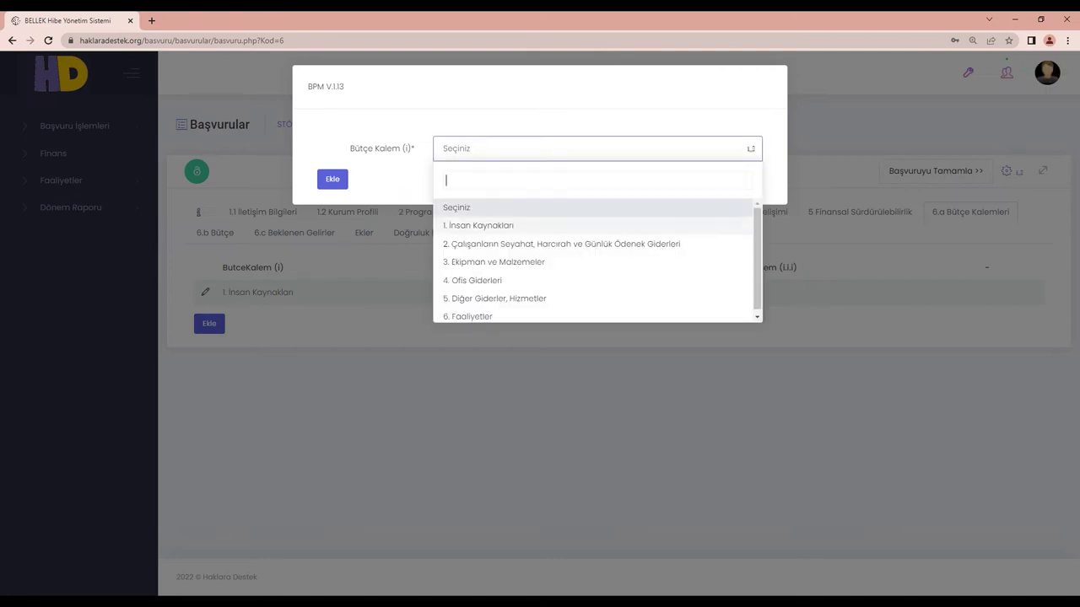
click(473, 280)
click(330, 180)
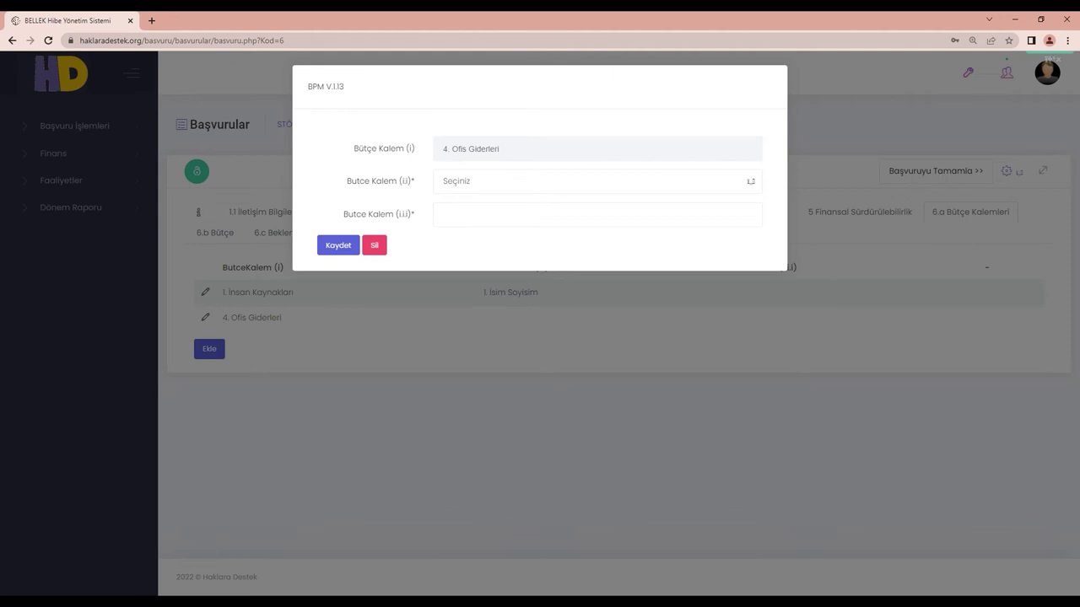
click(495, 182)
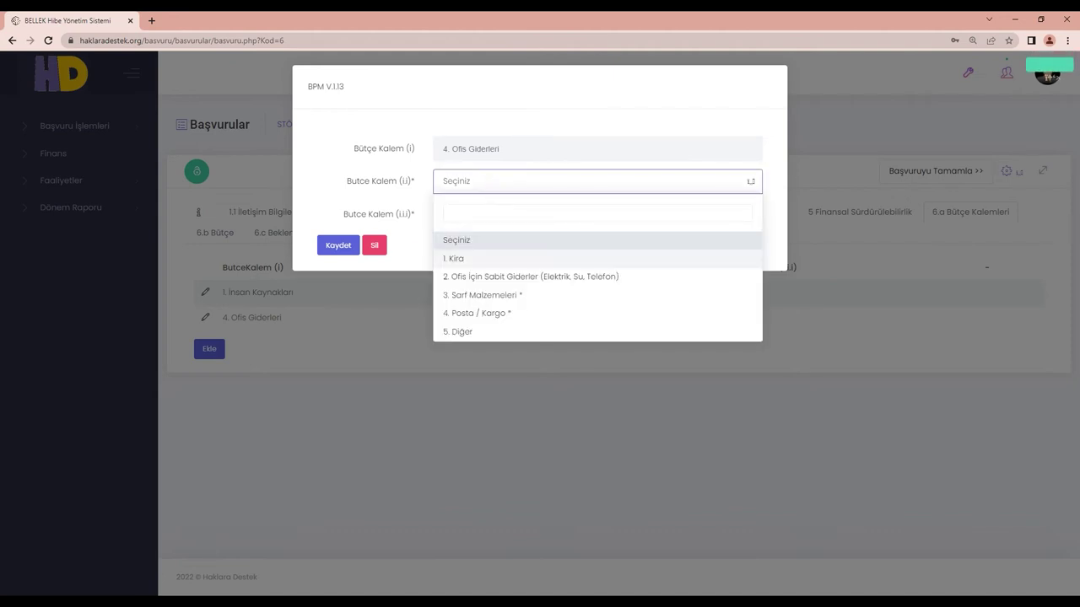
click(477, 313)
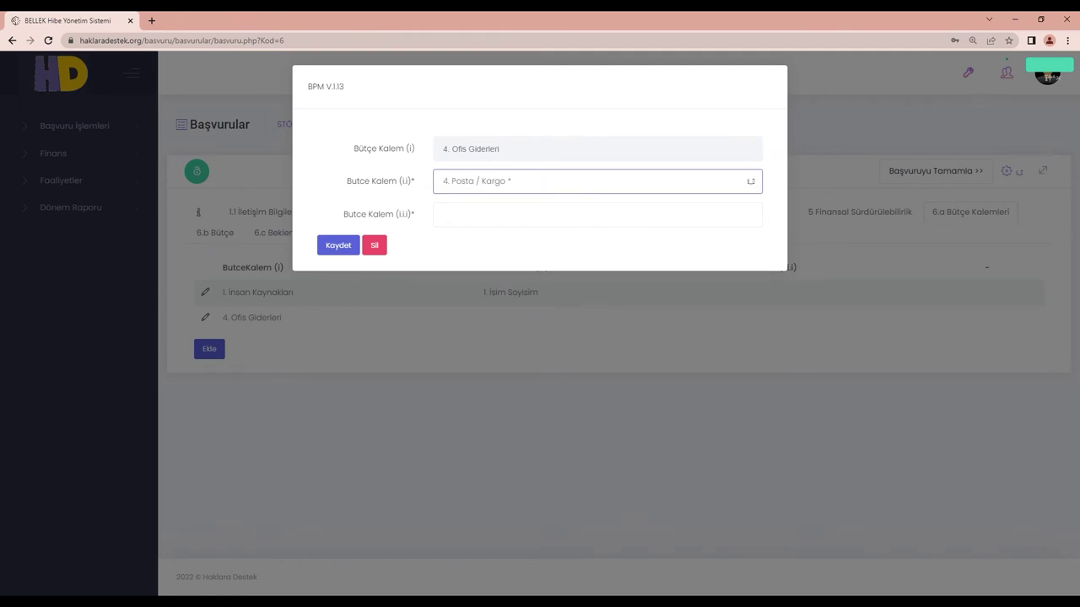
click(342, 246)
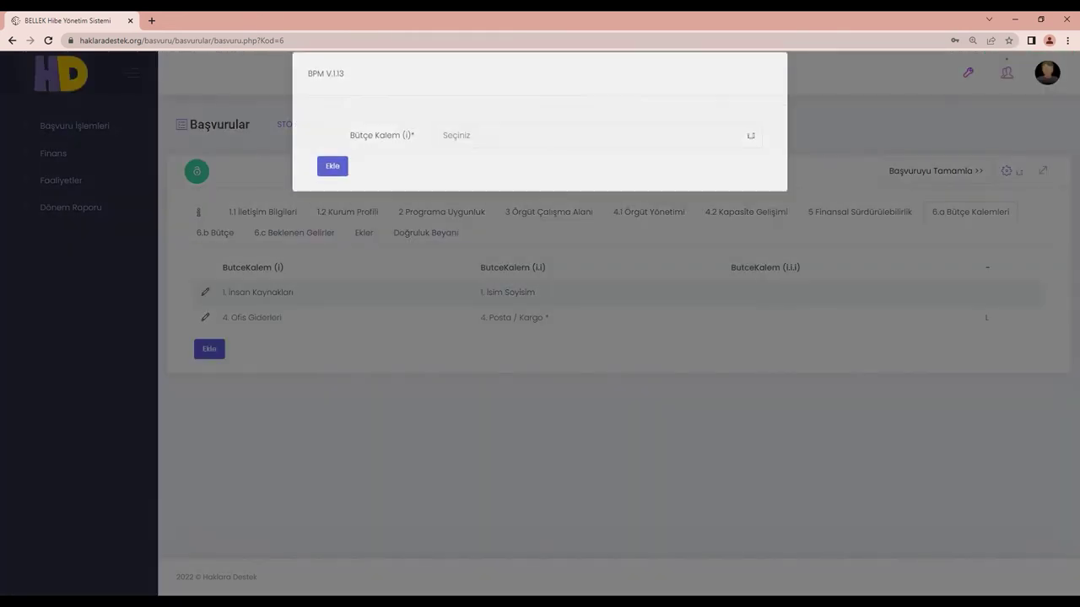
- Create another budget item with 4. Ofis Giderleri as its main category
click(482, 157)
key(Down)
key(Down)
key(Down)
key(Down)
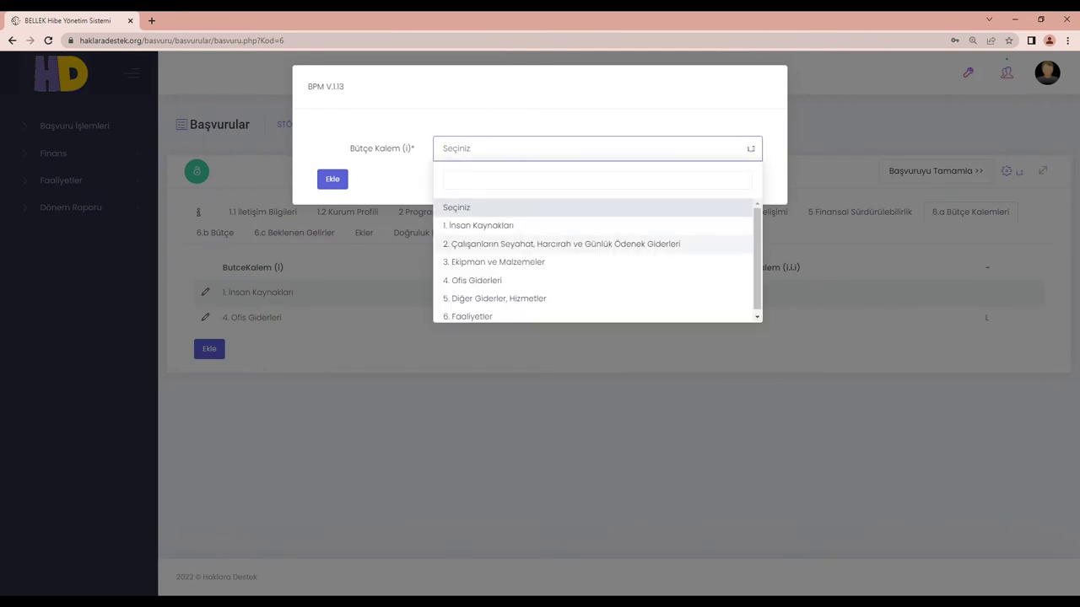
key(Return)
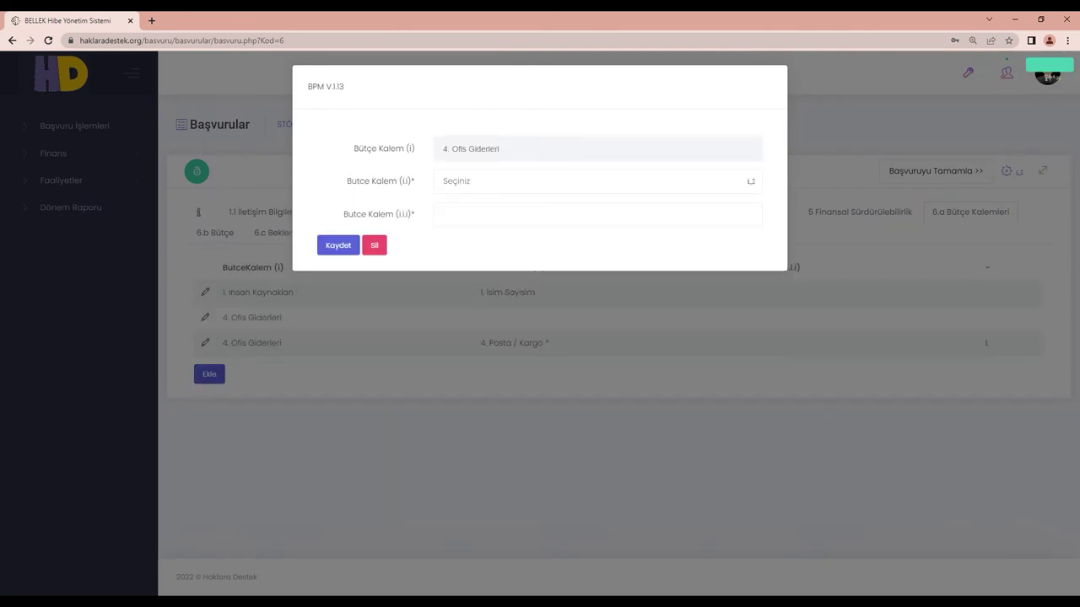
- Set the new office expense's second level to 5. Diğer, enter "1. Ofisin Taşınması" beneath it, and save the item
click(475, 191)
key(Down)
key(Down)
key(Down)
key(Down)
key(Down)
key(Return)
click(597, 214)
text(1. Ofisin Taşınması)
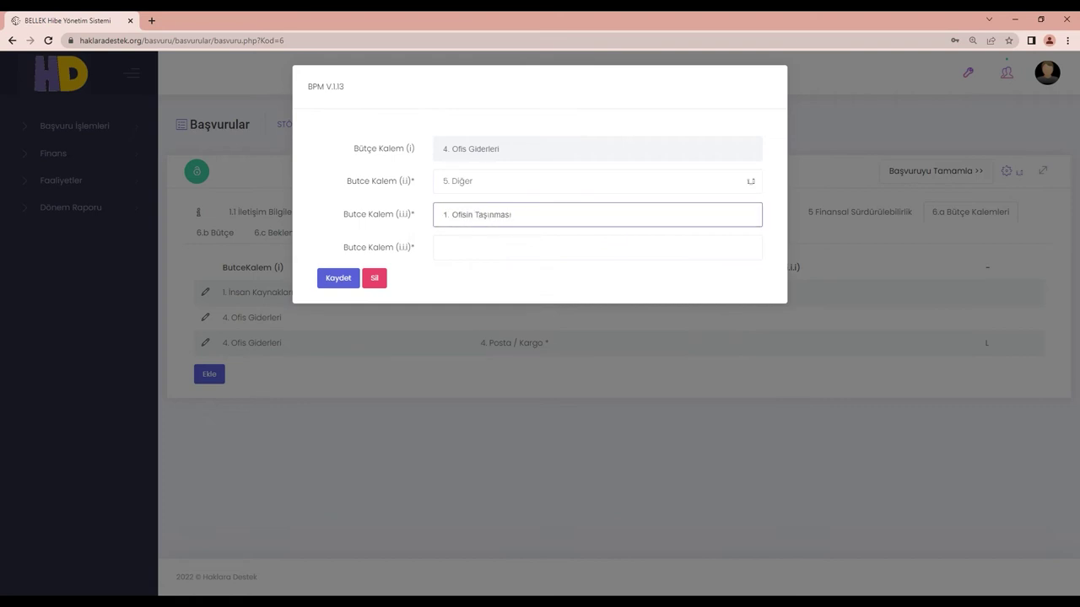
click(343, 278)
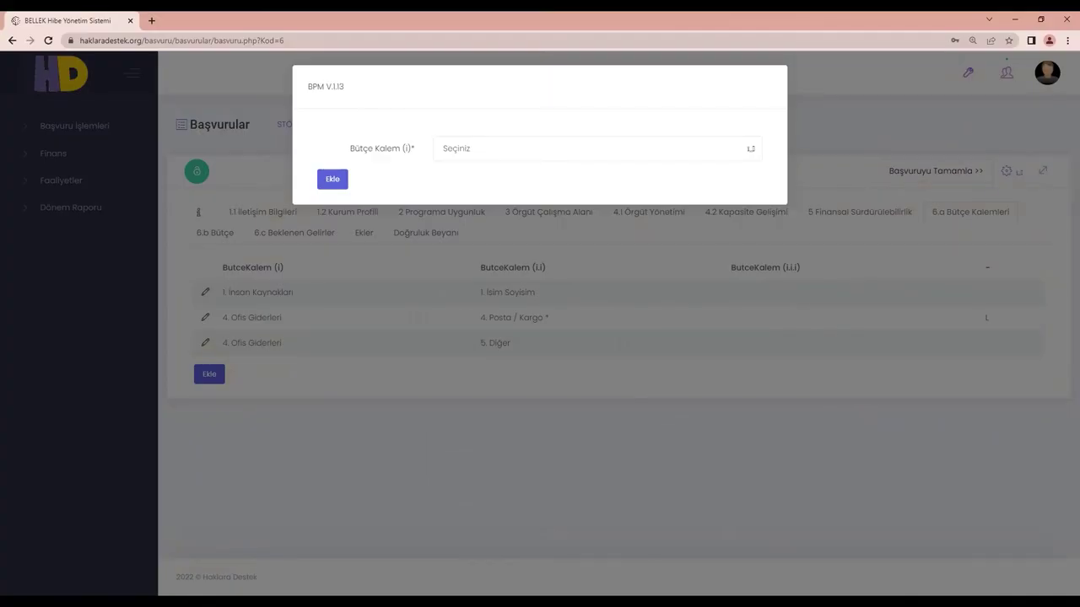
- Add a budget item under 6. Faaliyetler with "1. Faaliyet İsmi" as its second level and "1. Harcama Kalemi" as its third, and save it
click(489, 148)
click(472, 314)
click(506, 182)
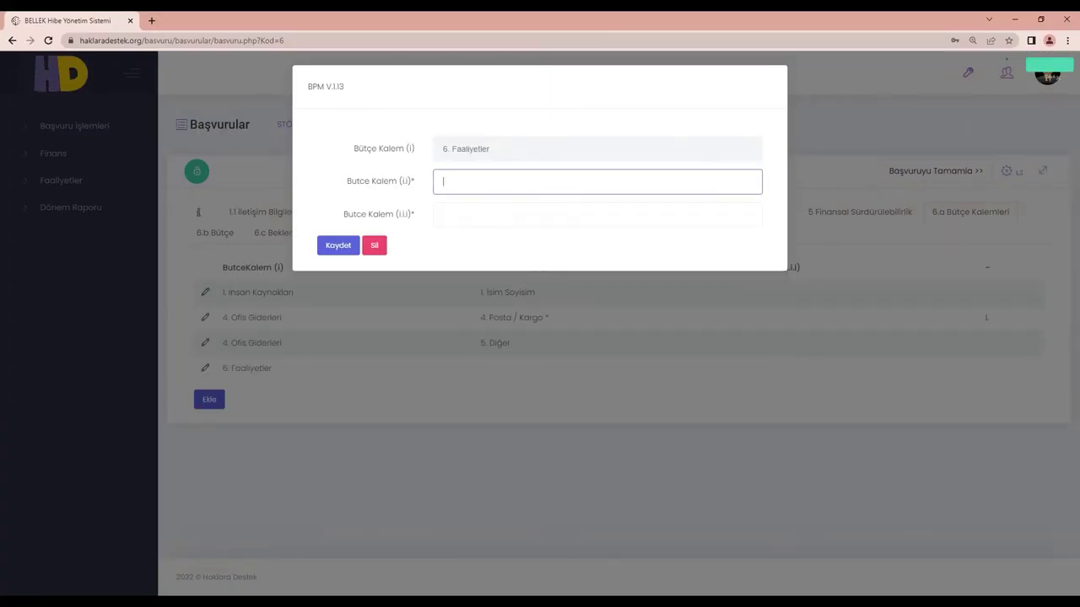
text(1. Faaliyet)
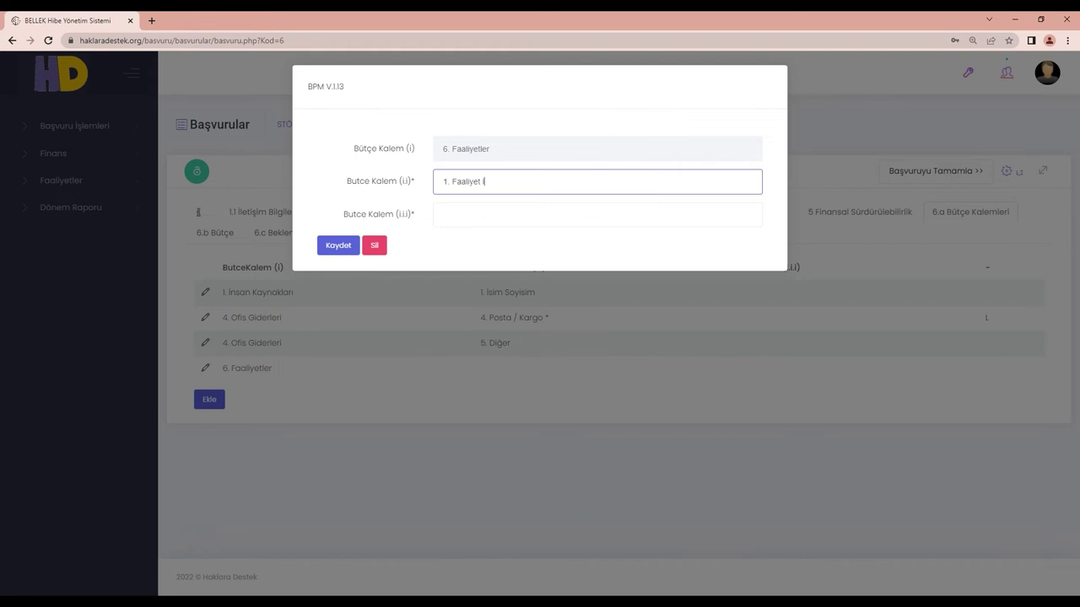
click(506, 215)
text(1. Harcama Kalemi)
click(338, 247)
- Add another 6. Faaliyetler budget item with "1. Faaliyet İsmi" as its second level and "2. Harama Kalemi" as its third, and save it
click(211, 403)
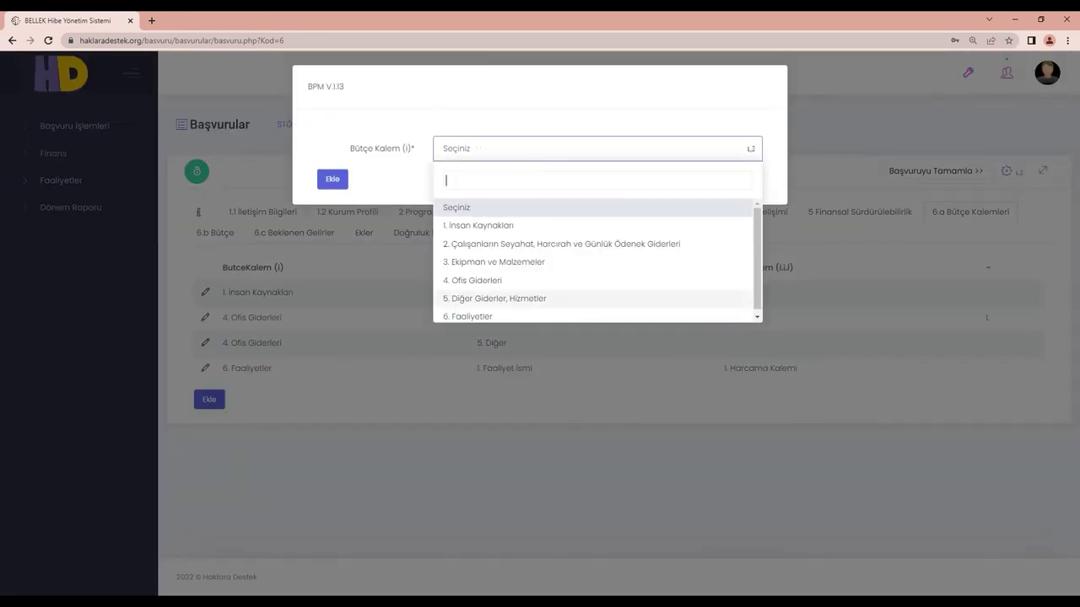
click(470, 317)
click(506, 181)
text(1. Faaliyet İsmi)
key(Tab)
text(2. Harcama Kalemi)
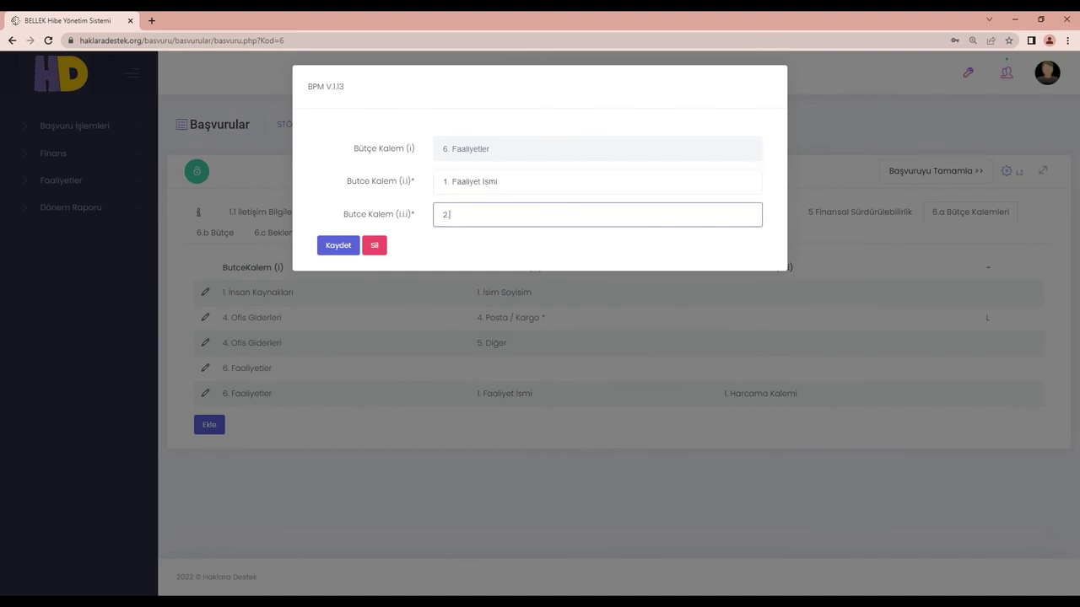
click(337, 247)
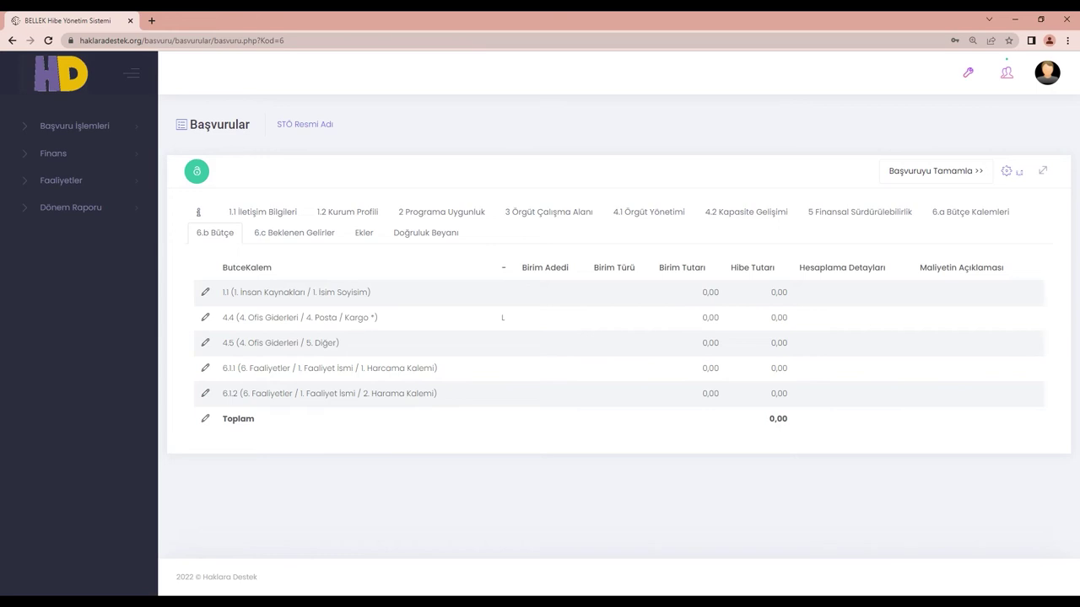
- Open the 4.4 Posta / Kargo line in section 6.b Bütçe and save it with its default entries
click(205, 318)
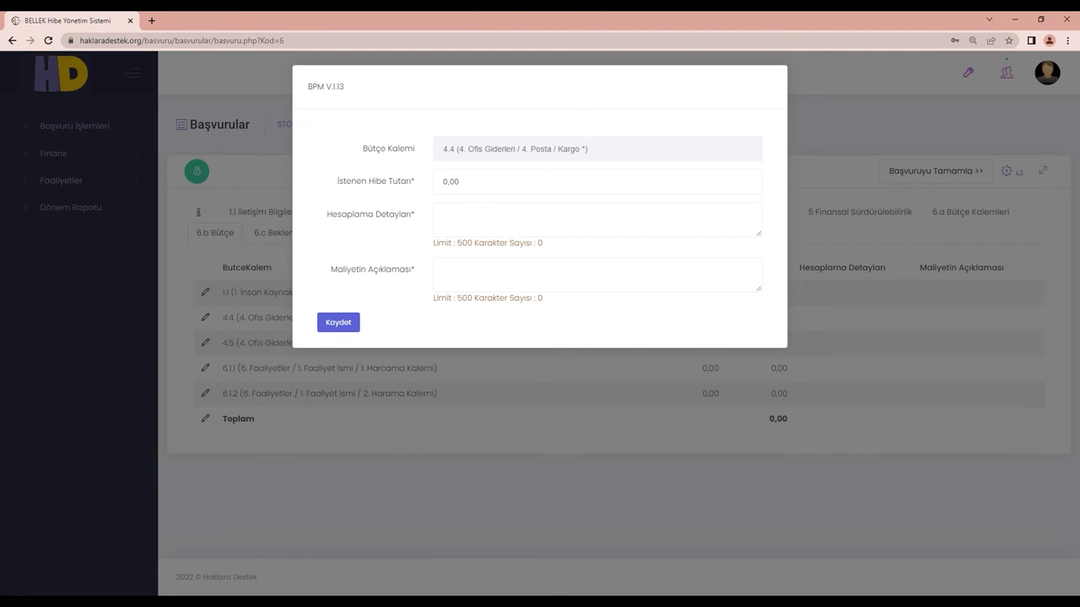
click(347, 327)
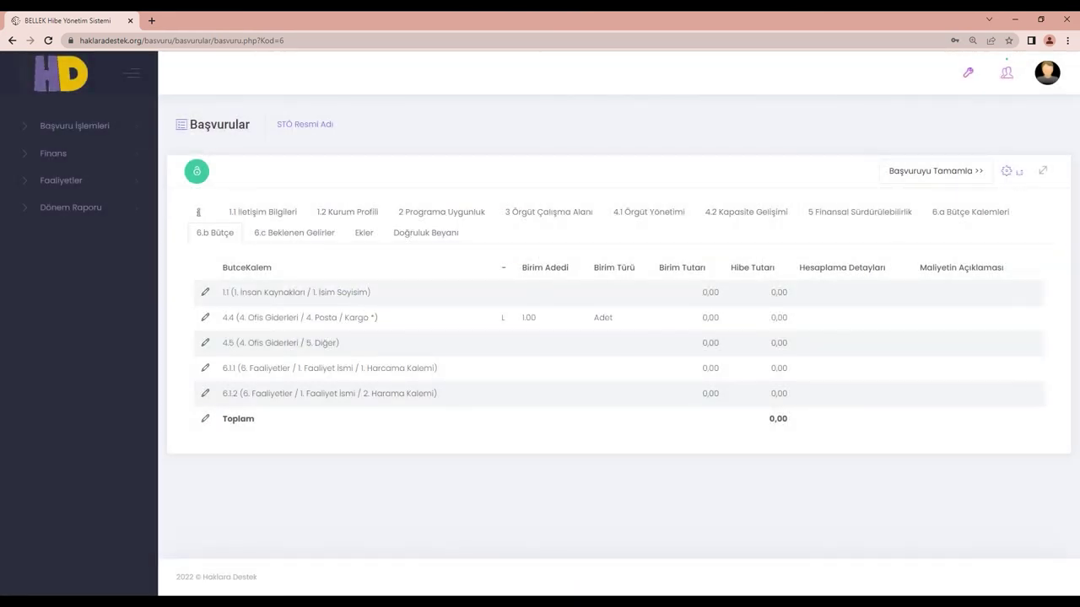
- Set the 1.1 İnsan Kaynakları budget line's Birim Adedi to 24 and its Türü to Aylık, and save it
click(206, 292)
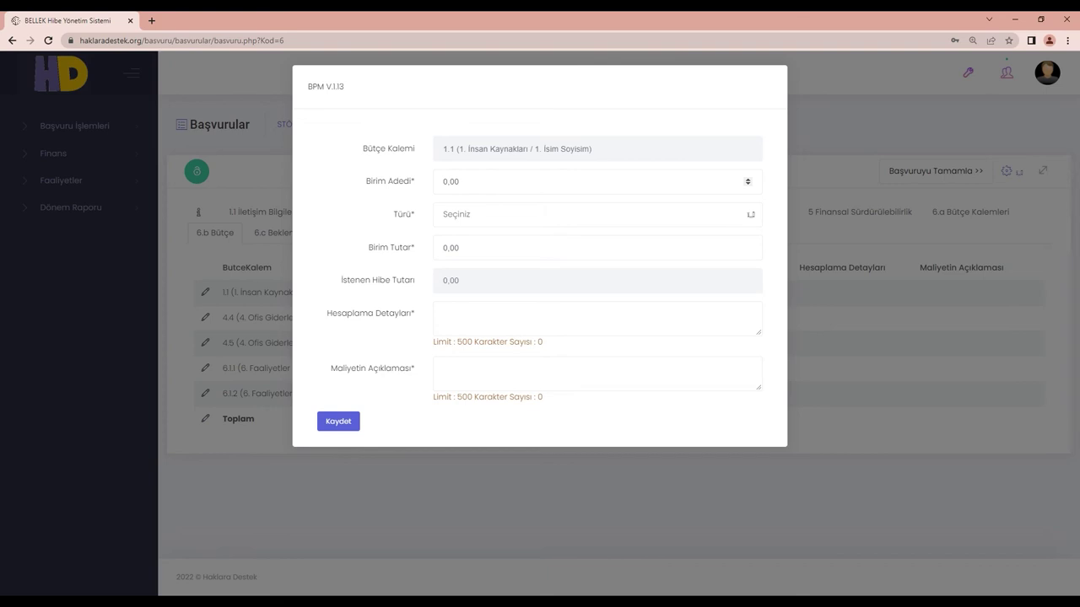
click(458, 181)
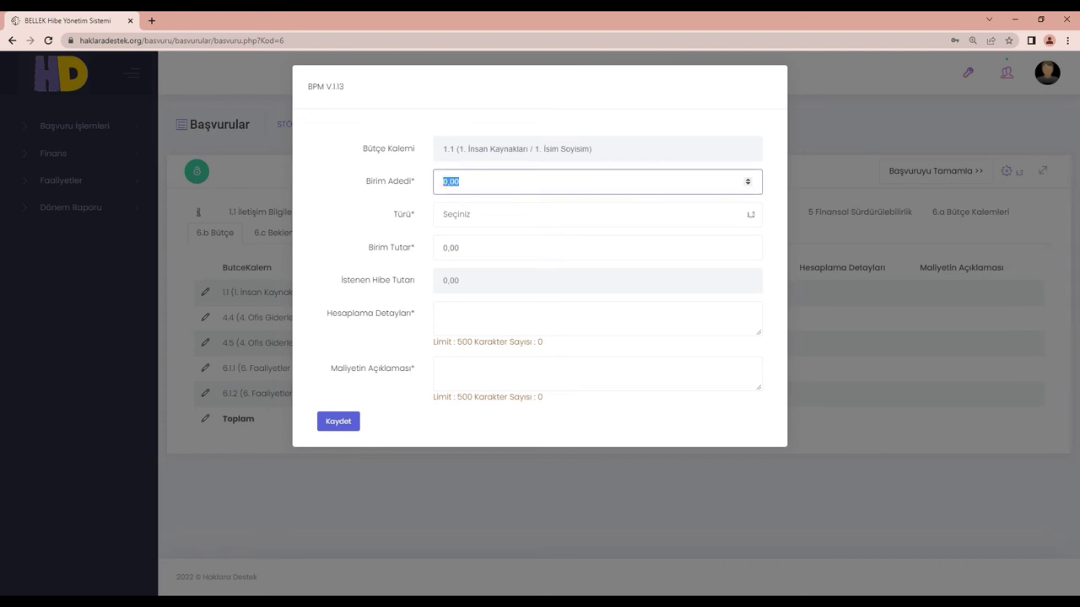
text(24)
click(598, 214)
click(597, 291)
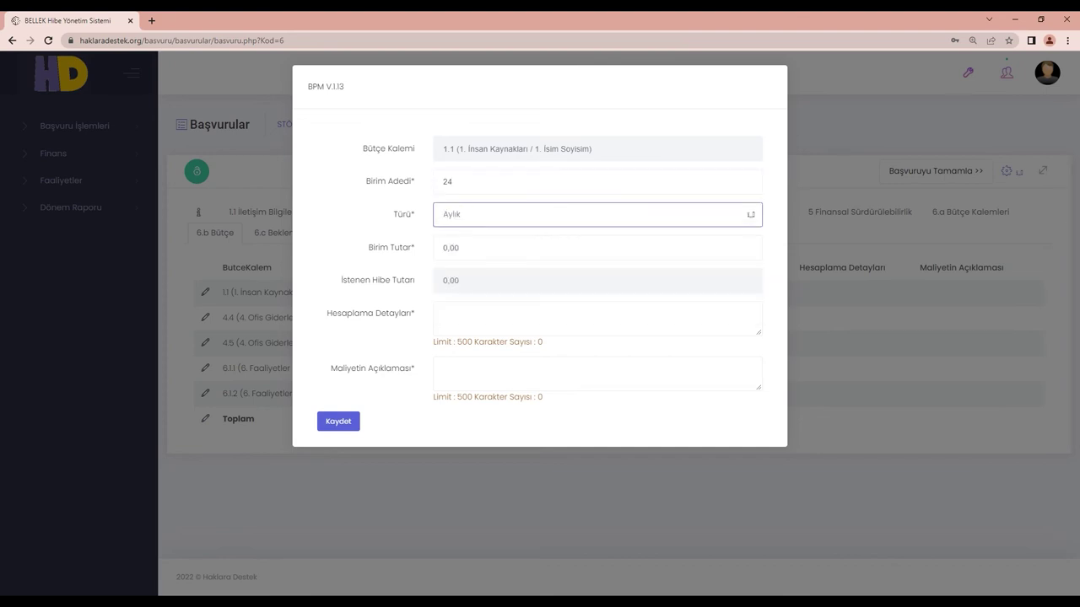
click(339, 423)
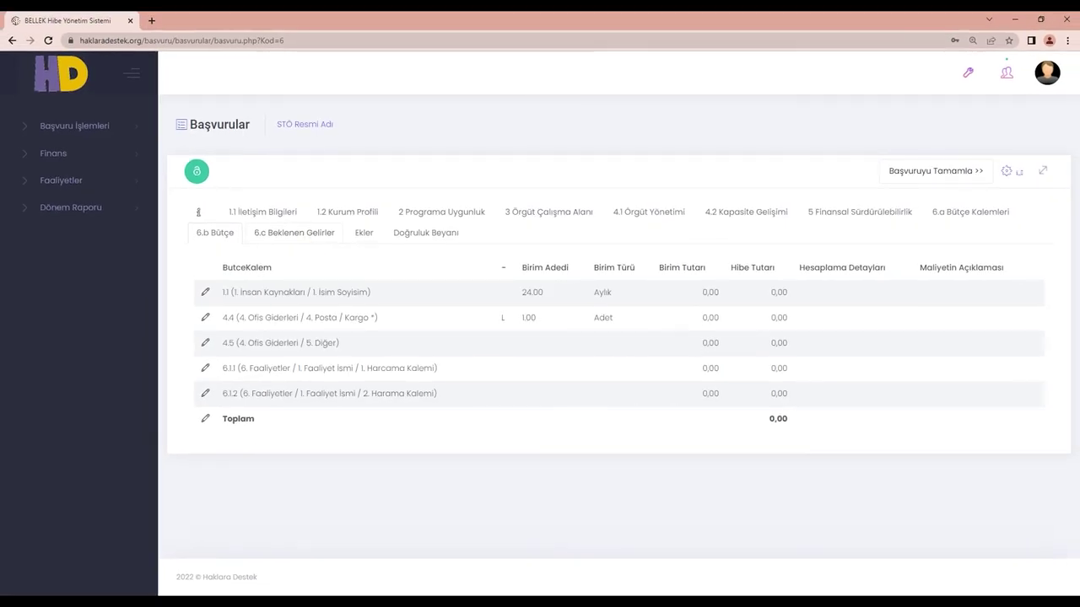
- Review the income table in section 6.c Beklenen Gelirler and the required document uploads in the Ekler section
click(294, 232)
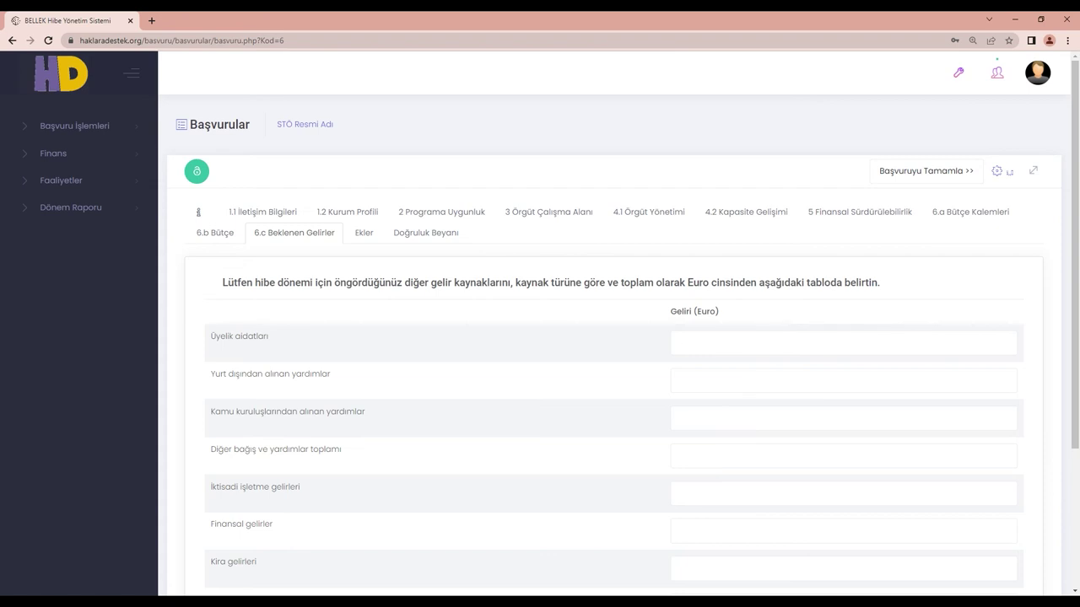
scroll(623, 329, down, 1)
scroll(623, 330, down, 2)
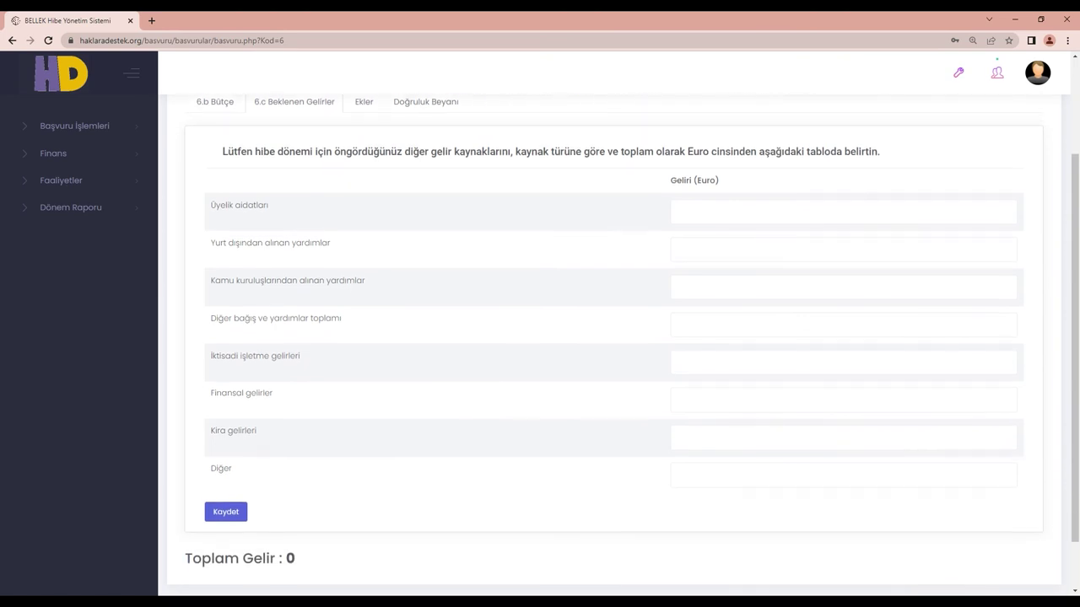
scroll(623, 330, down, 1)
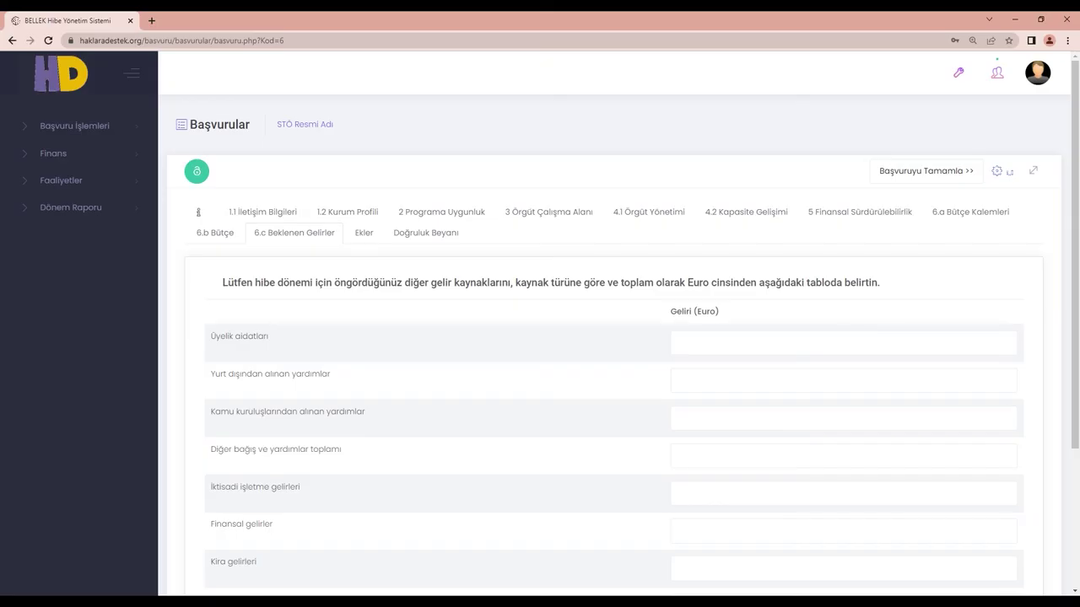
click(363, 234)
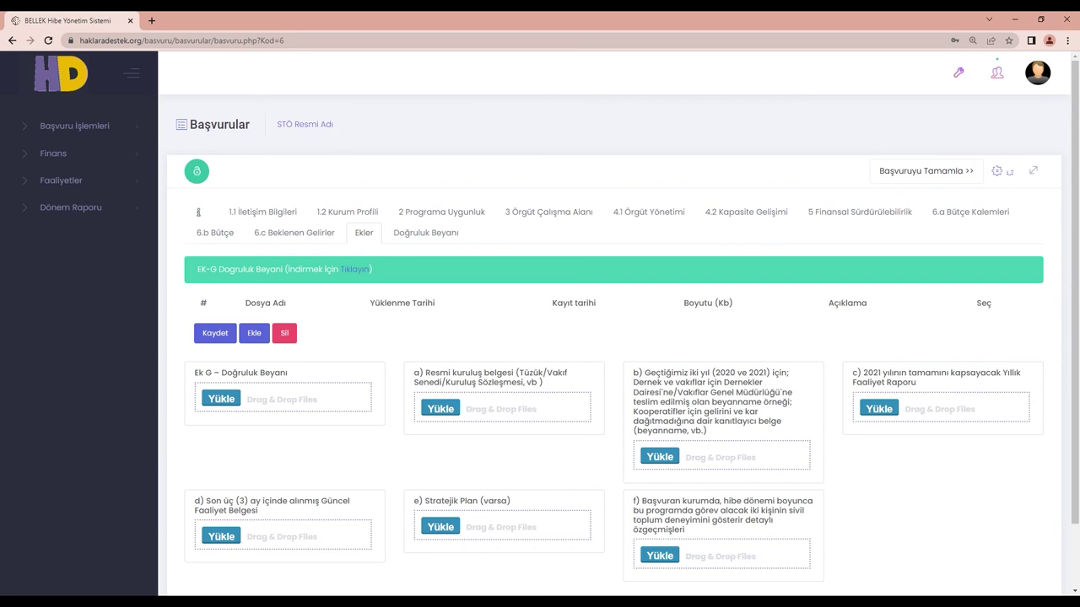
scroll(614, 380, down, 1)
scroll(614, 379, down, 1)
scroll(614, 379, down, 1)
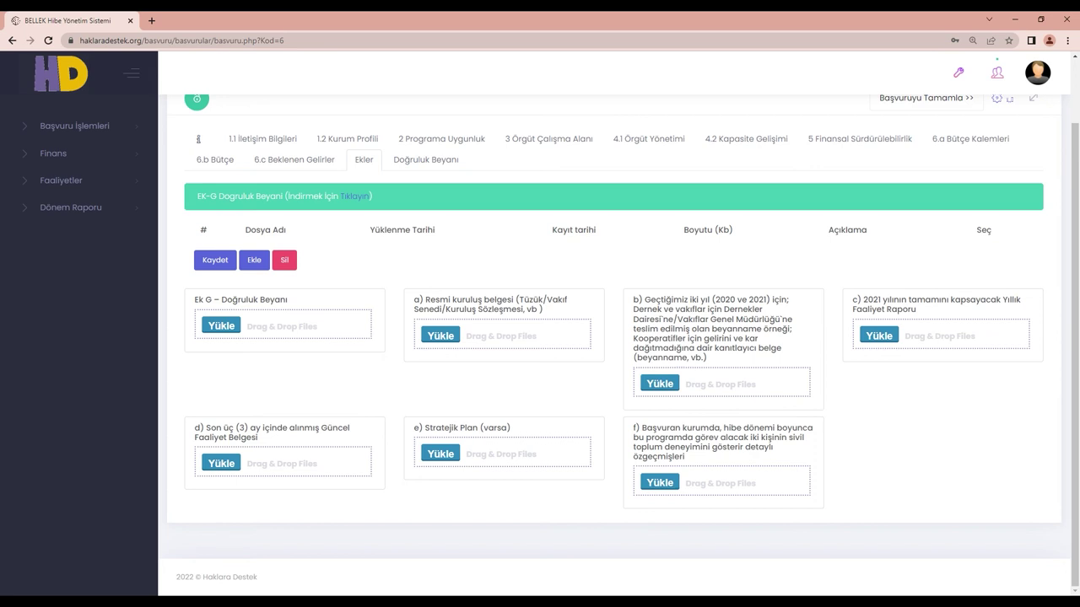
- Review the application checklist and the declaration consent text in the Doğruluk Beyanı section
click(426, 166)
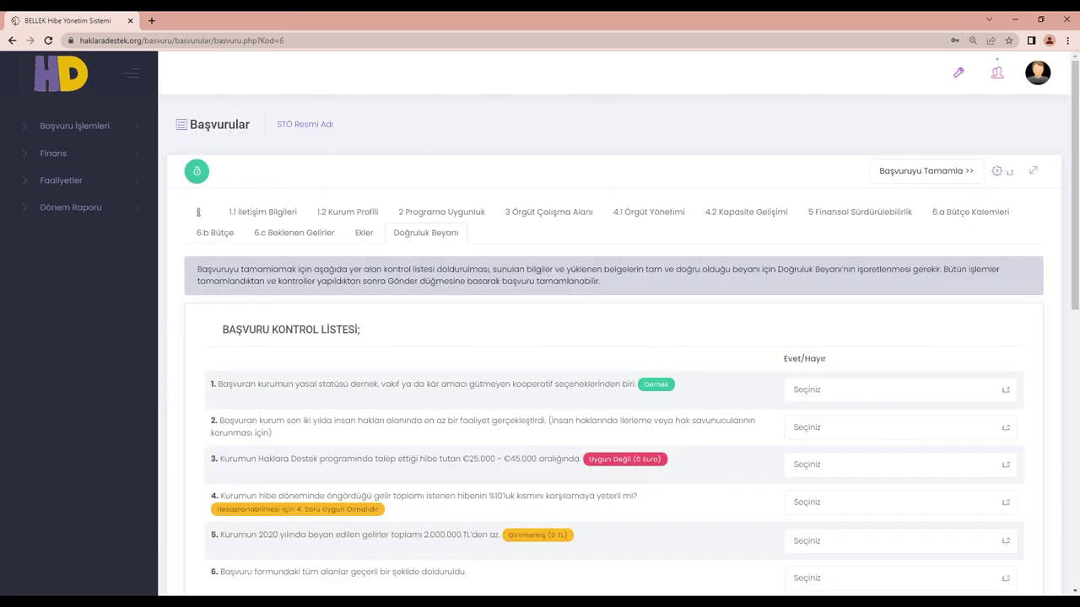
scroll(614, 354, down, 1)
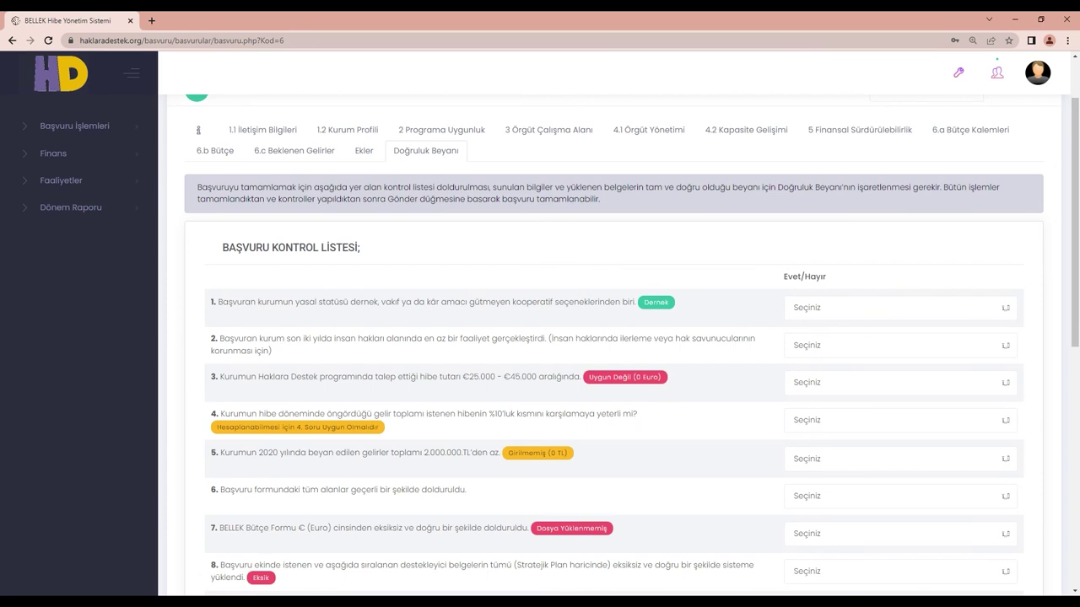
scroll(614, 354, down, 1)
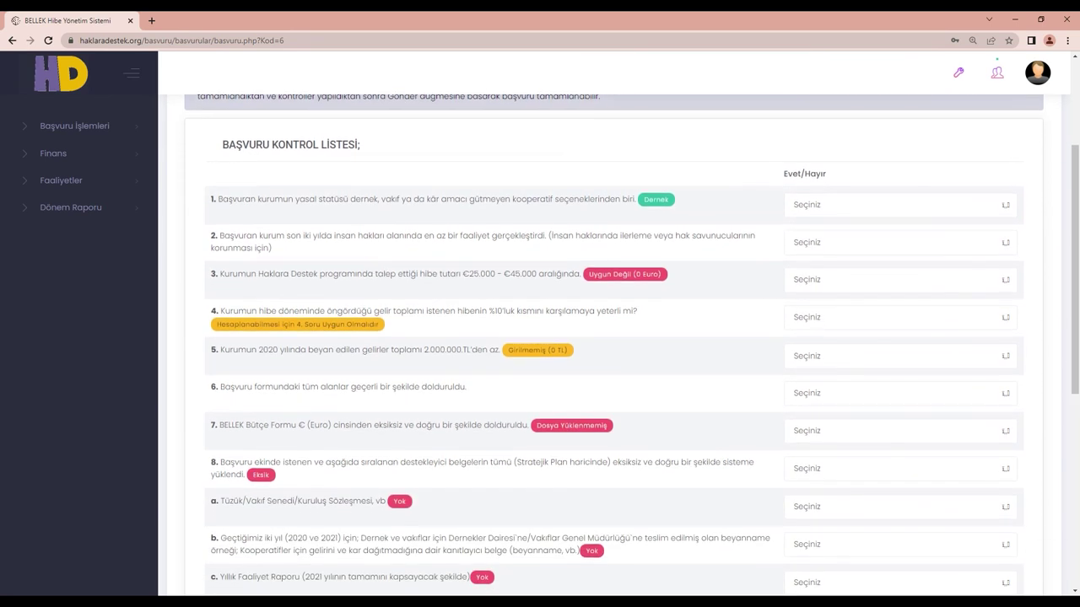
scroll(614, 354, down, 1)
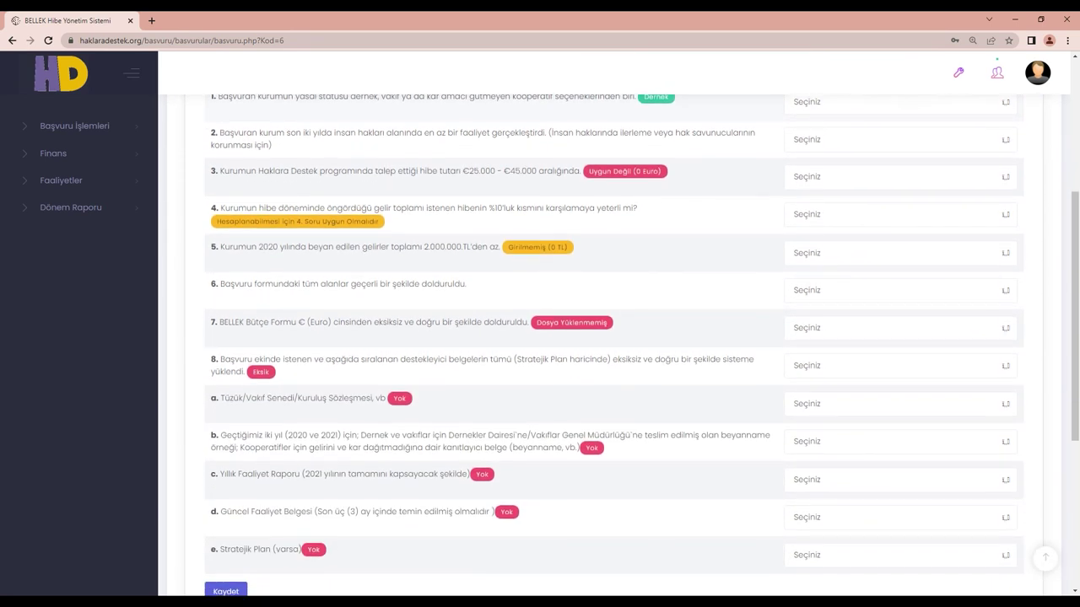
scroll(614, 354, down, 1)
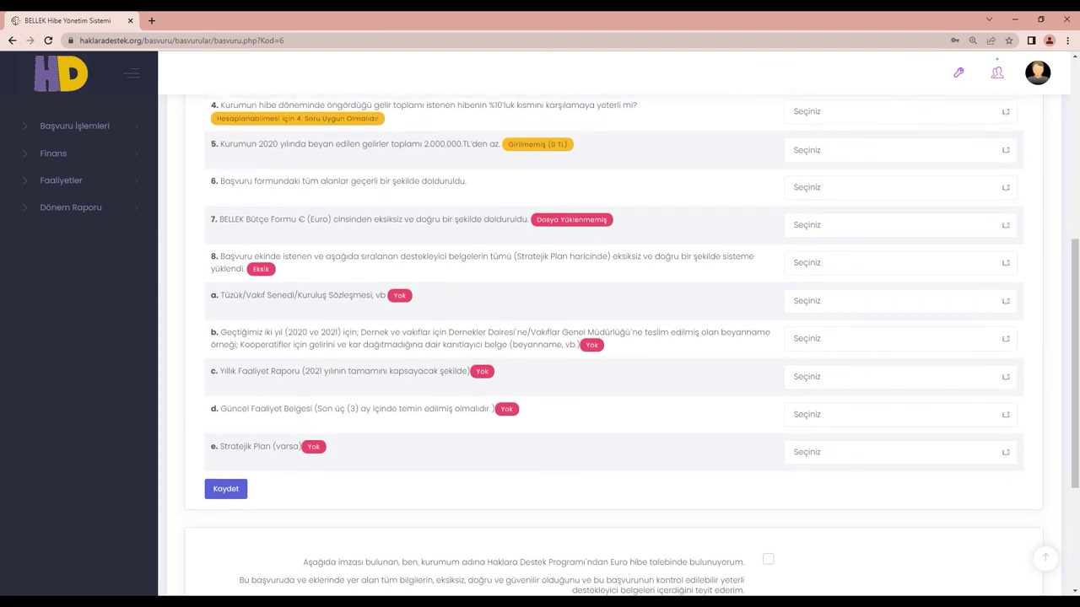
scroll(614, 355, down, 1)
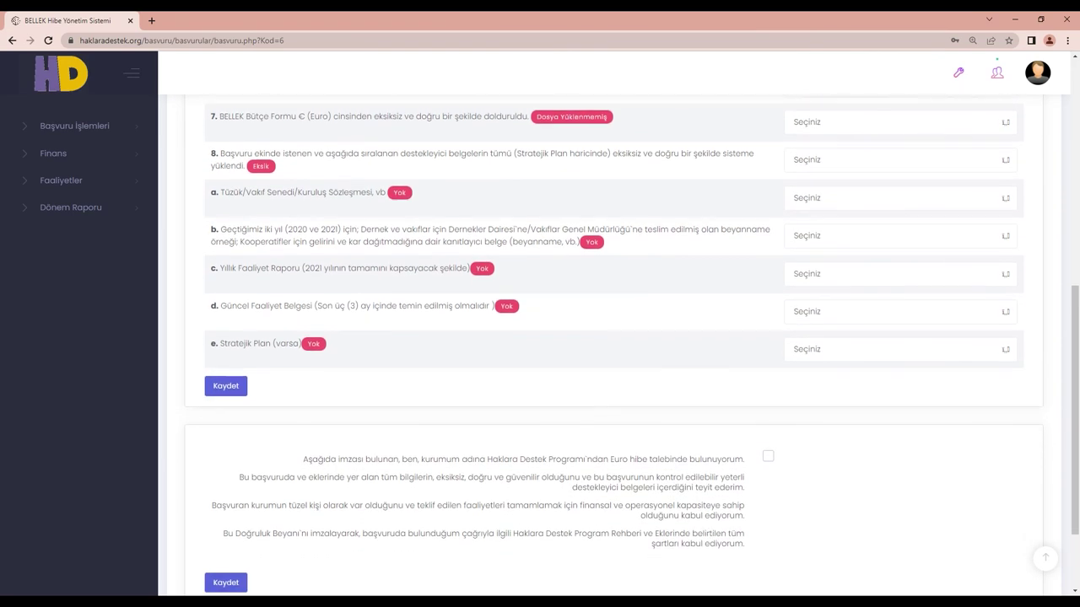
scroll(614, 354, down, 1)
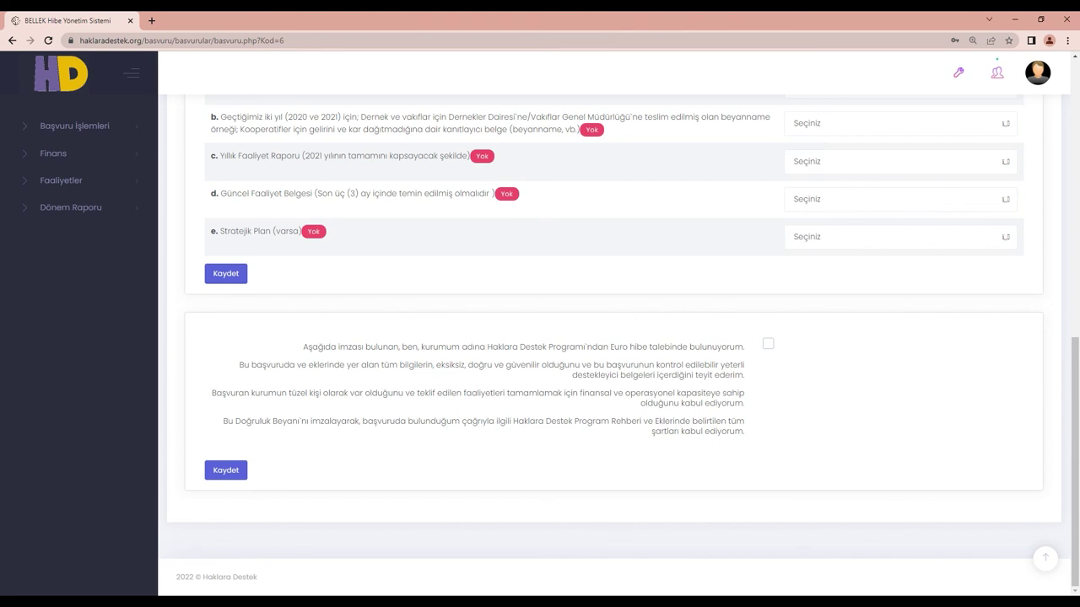
scroll(614, 354, up, 15)
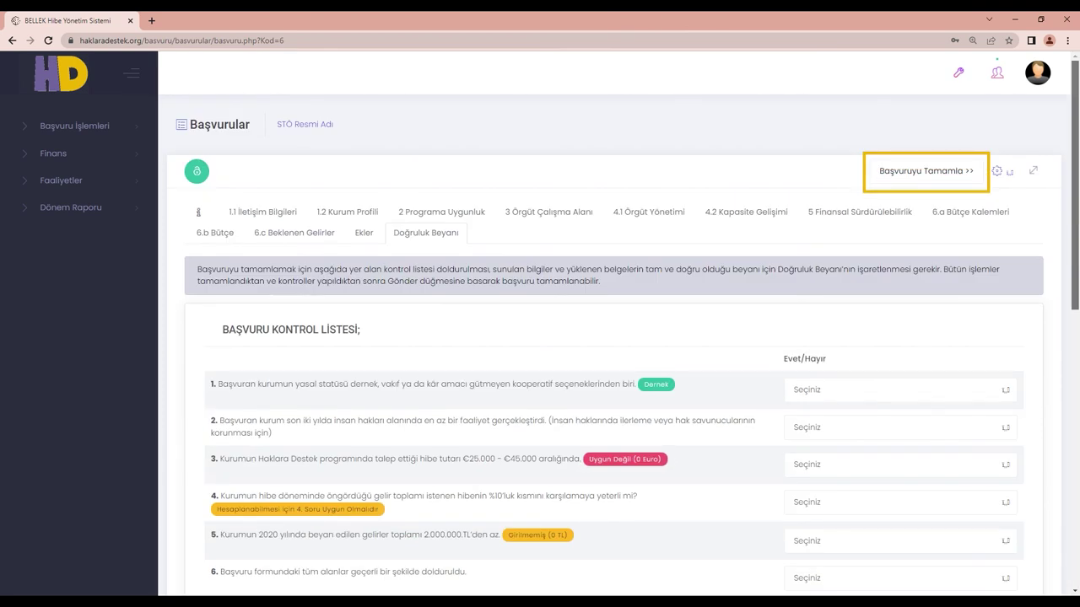